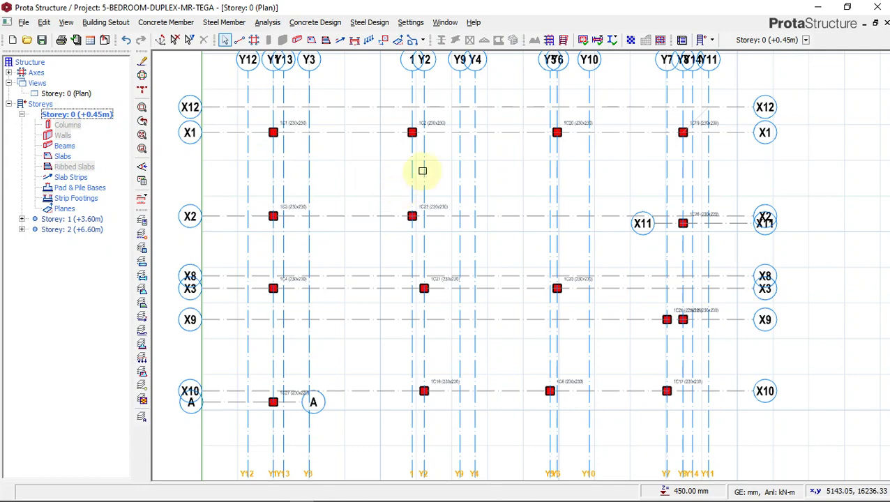
Examine the column layout on the Storey 0 plan and the properties of column 1C9.
{"action": "scroll", "coordinate": [459, 147], "scroll_direction": "down", "scroll_amount": 3}
{"action": "scroll", "coordinate": [478, 229], "scroll_direction": "up", "scroll_amount": 1}
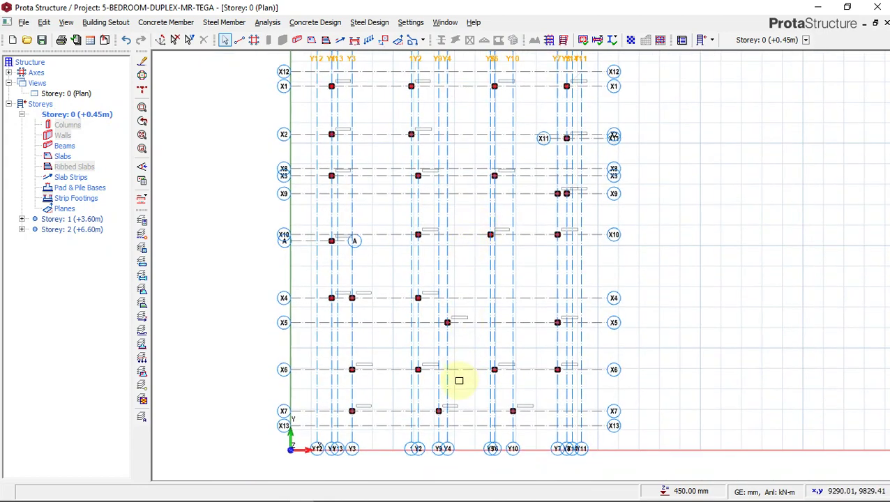
{"action": "scroll", "coordinate": [425, 398], "scroll_direction": "up", "scroll_amount": 2}
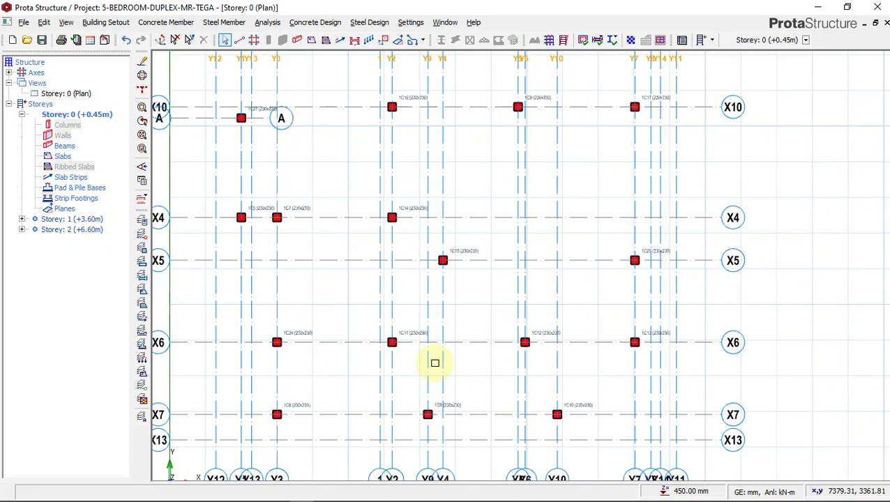
{"action": "scroll", "coordinate": [453, 348], "scroll_direction": "down", "scroll_amount": 1}
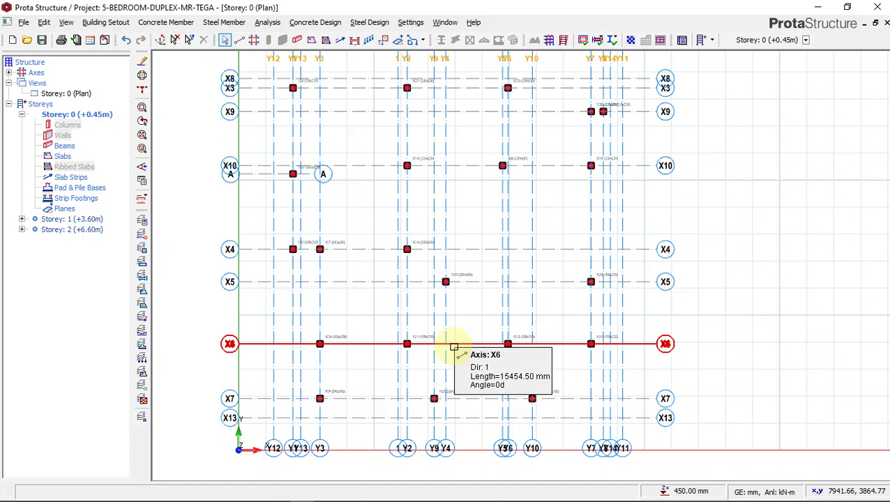
{"action": "scroll", "coordinate": [449, 392], "scroll_direction": "up", "scroll_amount": 2}
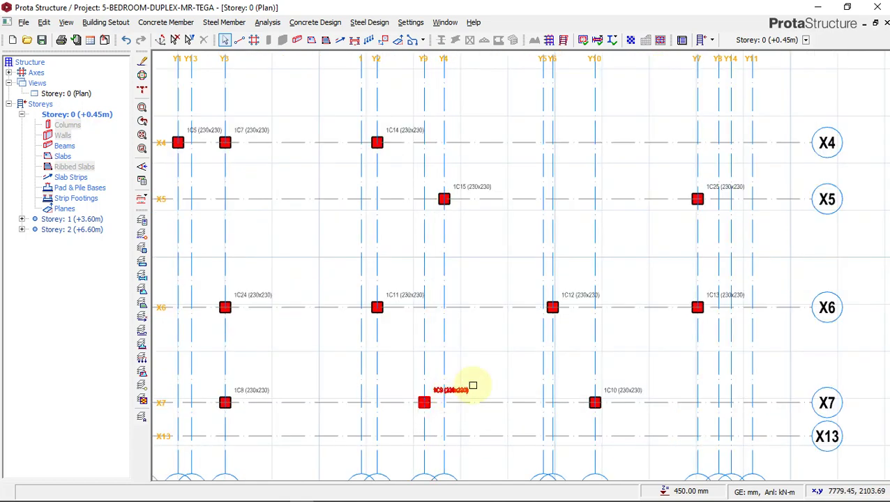
{"action": "scroll", "coordinate": [473, 386], "scroll_direction": "down", "scroll_amount": 2}
{"action": "scroll", "coordinate": [459, 397], "scroll_direction": "up", "scroll_amount": 3}
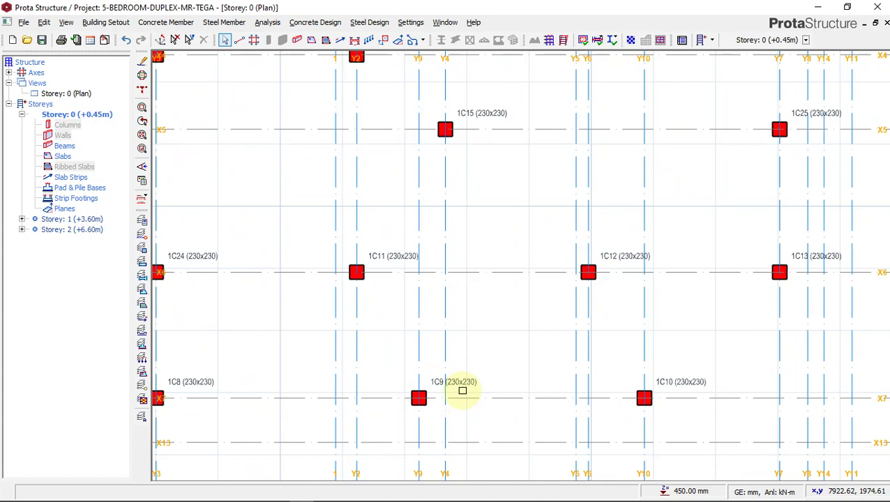
{"action": "mouse_move", "coordinate": [462, 383]}
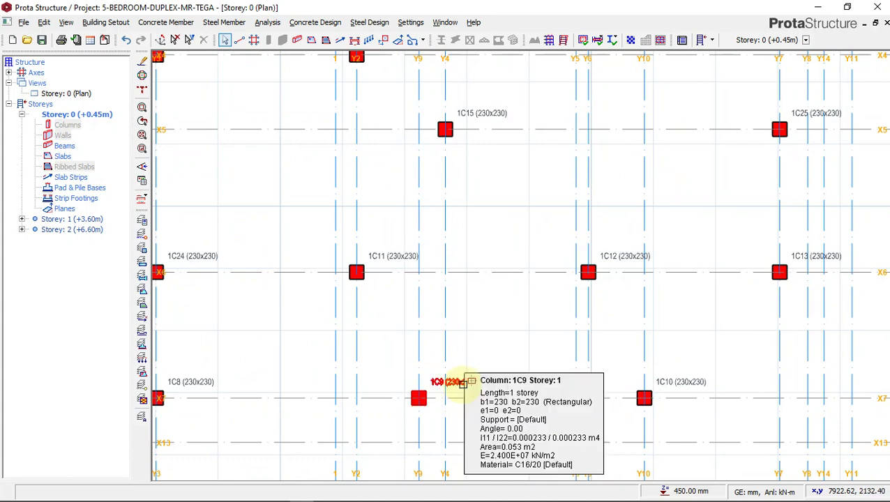
Select column 1C9 at axes X7 and Y9 and begin inserting a pad base under it.
{"action": "scroll", "coordinate": [447, 383], "scroll_direction": "up", "scroll_amount": 4}
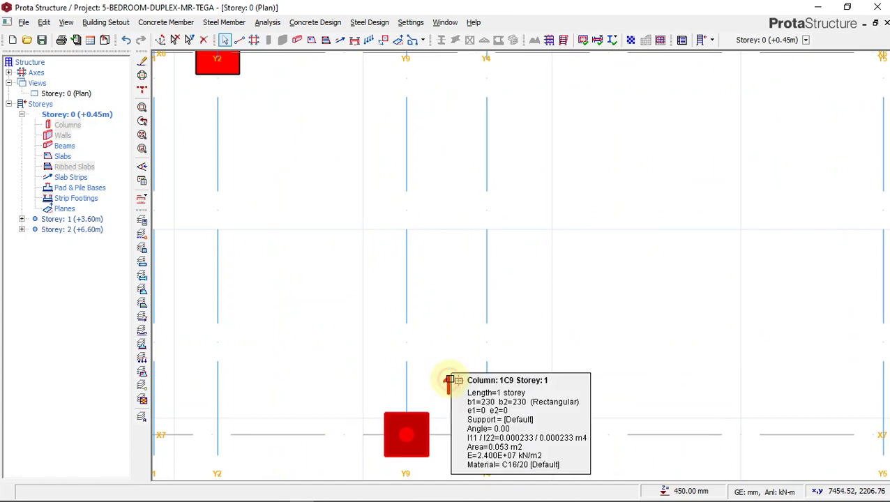
{"action": "left_click", "coordinate": [447, 382]}
{"action": "scroll", "coordinate": [445, 355], "scroll_direction": "down", "scroll_amount": 3}
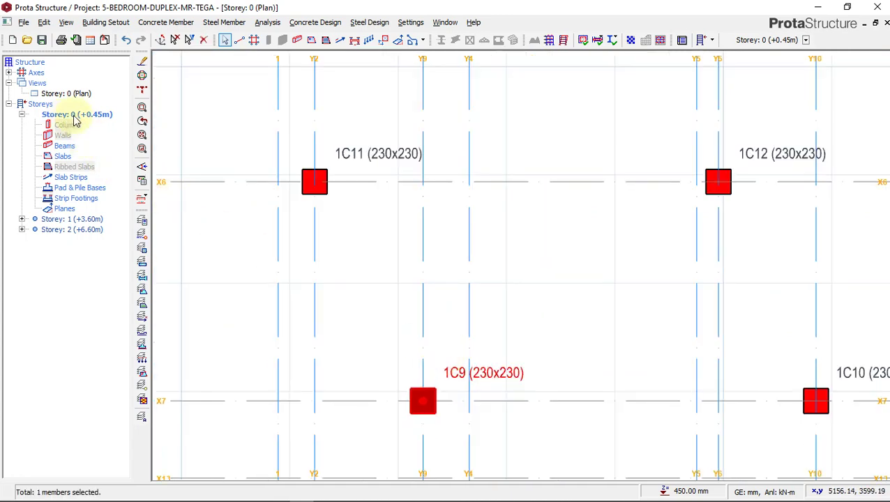
{"action": "scroll", "coordinate": [408, 351], "scroll_direction": "down", "scroll_amount": 1}
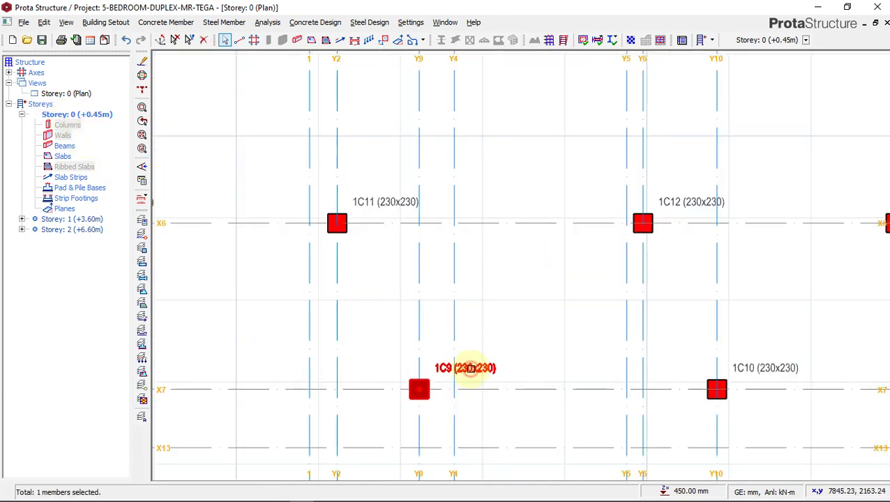
{"action": "right_click", "coordinate": [485, 348]}
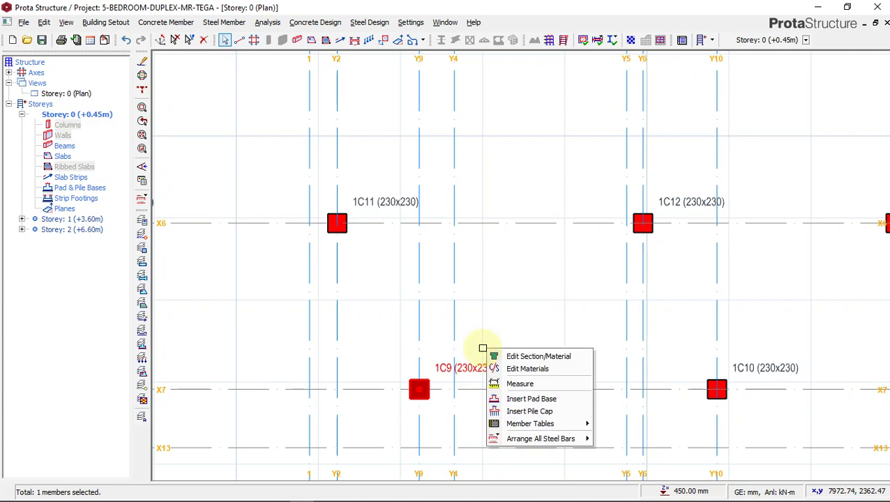
{"action": "left_click", "coordinate": [530, 400]}
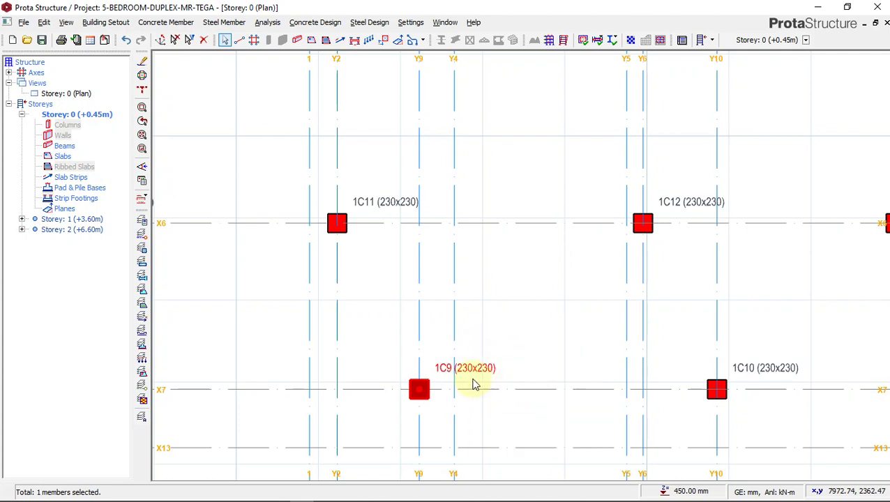
{"action": "left_click", "coordinate": [433, 349]}
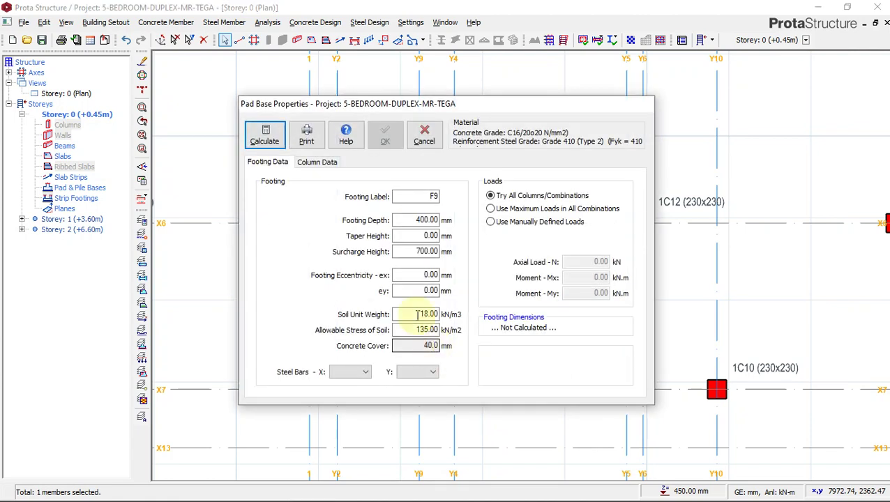
Set the pad base's footing depth to 300 mm and its steel bars to Y12 in both X and Y directions.
{"action": "left_click", "coordinate": [413, 221]}
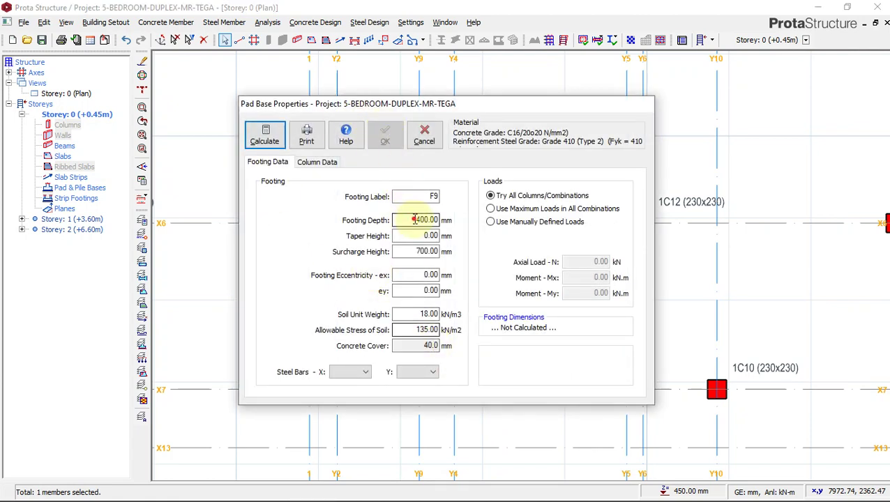
{"action": "left_click_drag", "start_coordinate": [413, 221], "coordinate": [439, 220]}
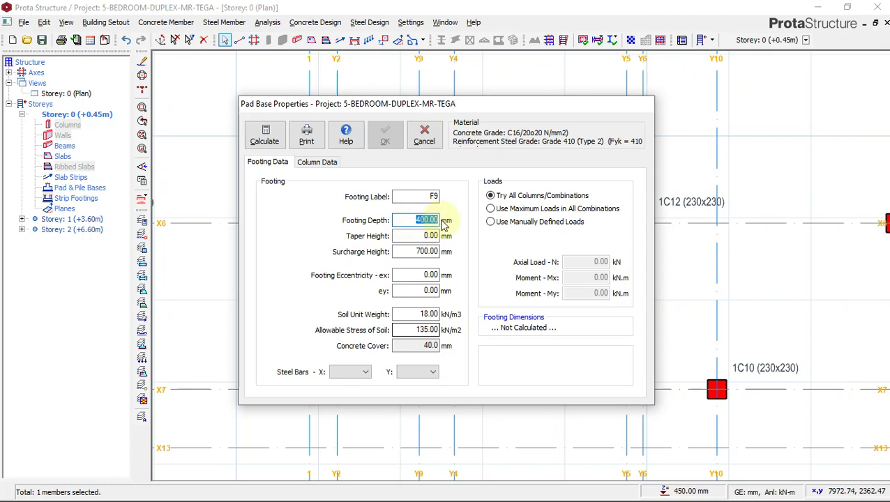
{"action": "type", "text": "3"}
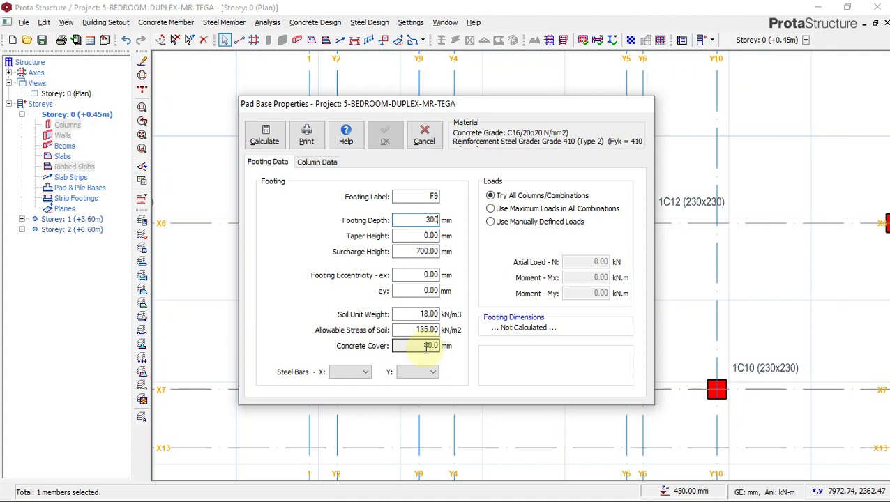
{"action": "left_click", "coordinate": [363, 374]}
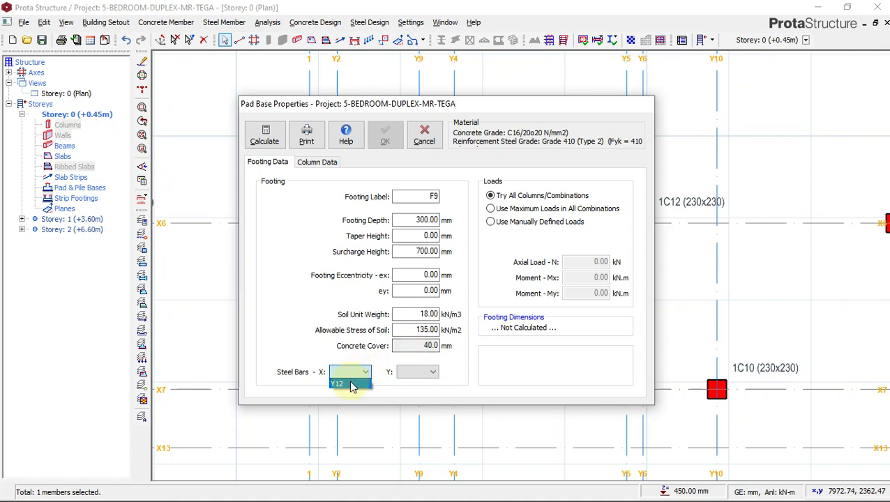
{"action": "left_click", "coordinate": [351, 385]}
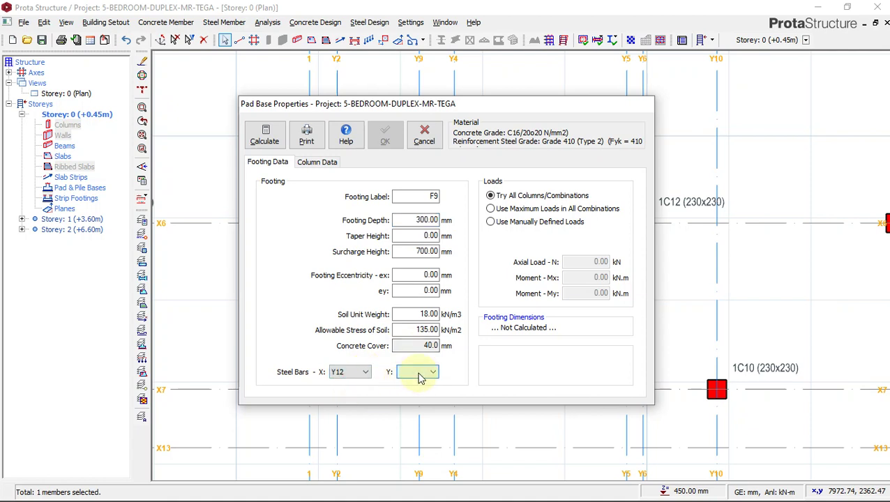
{"action": "left_click", "coordinate": [418, 375]}
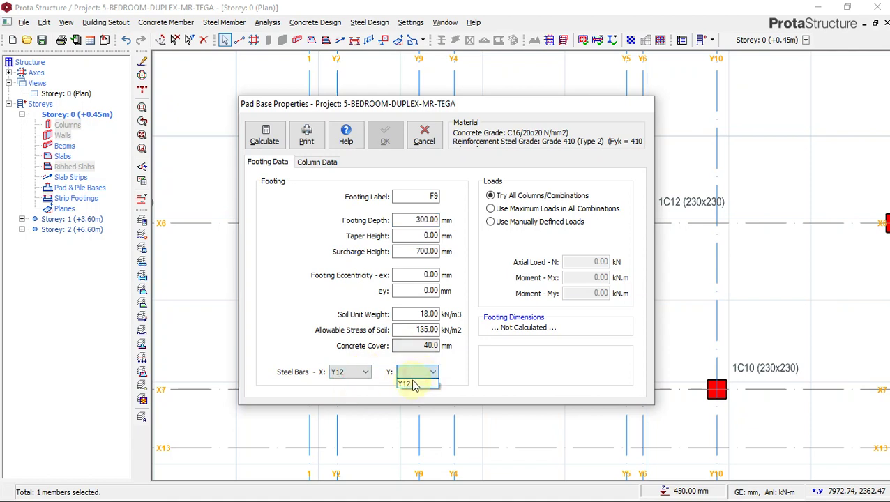
{"action": "left_click", "coordinate": [412, 384]}
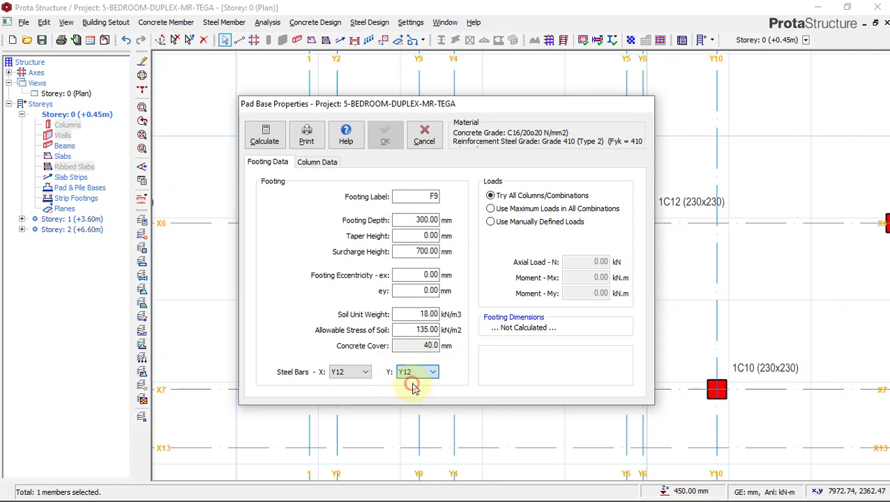
Calculate the pad base design for column 1C9 with the Square Footing option enabled and insert the footing into the plan.
{"action": "left_click", "coordinate": [268, 139]}
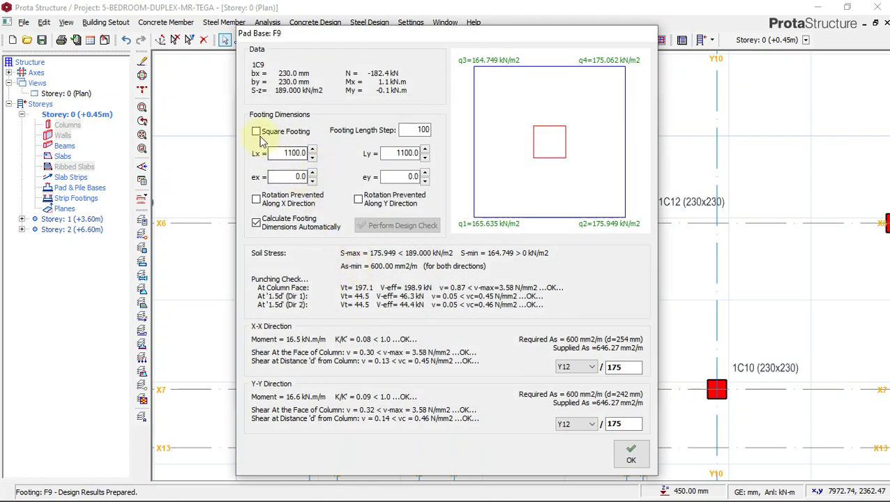
{"action": "left_click", "coordinate": [256, 132]}
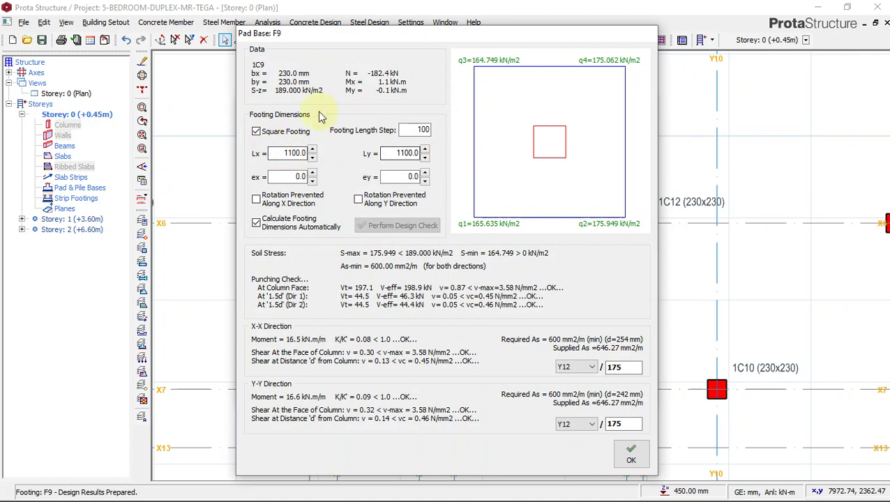
{"action": "left_click", "coordinate": [280, 154]}
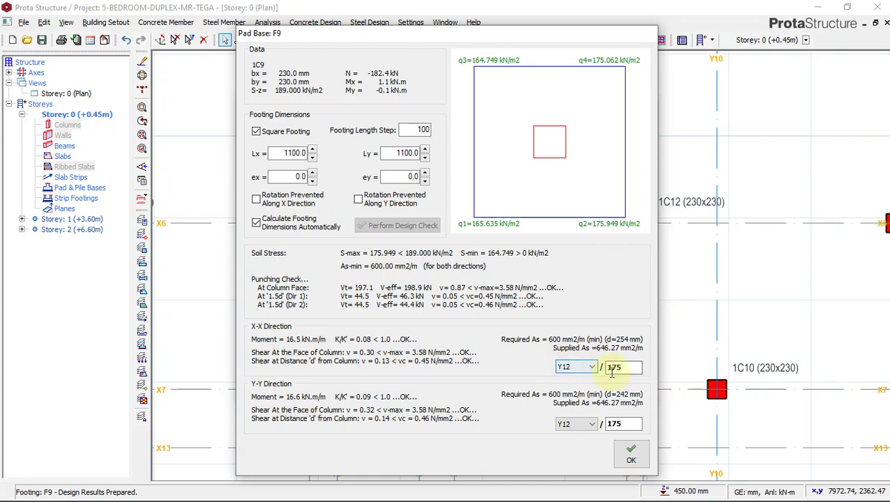
{"action": "left_click", "coordinate": [631, 453]}
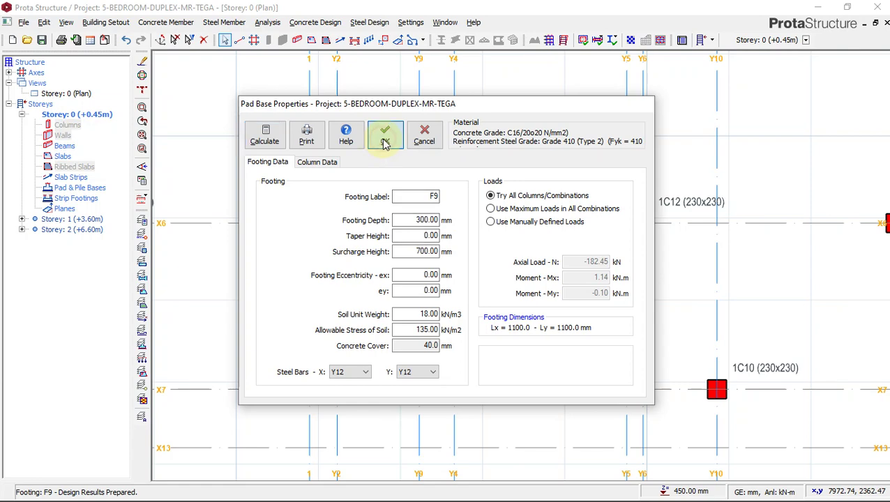
{"action": "left_click", "coordinate": [384, 140]}
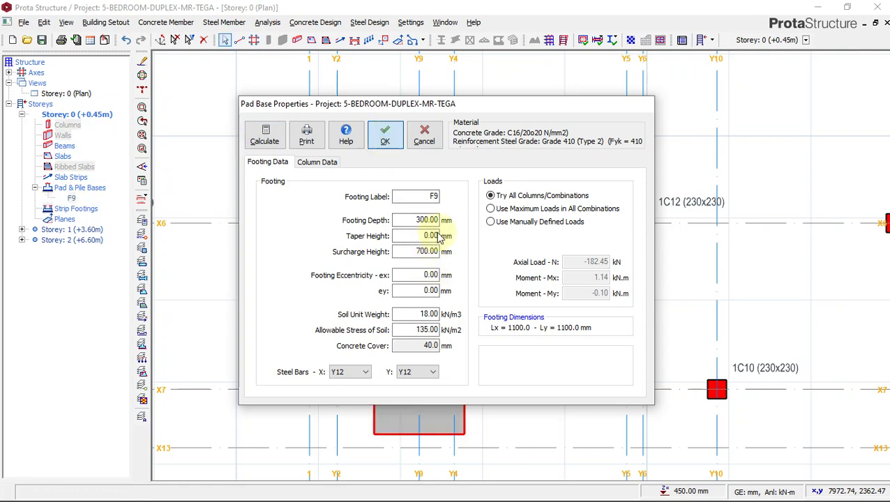
Examine the new pad base under column 1C9 on the plan and in the Storey 0 3D view.
{"action": "scroll", "coordinate": [457, 254], "scroll_direction": "down", "scroll_amount": 3}
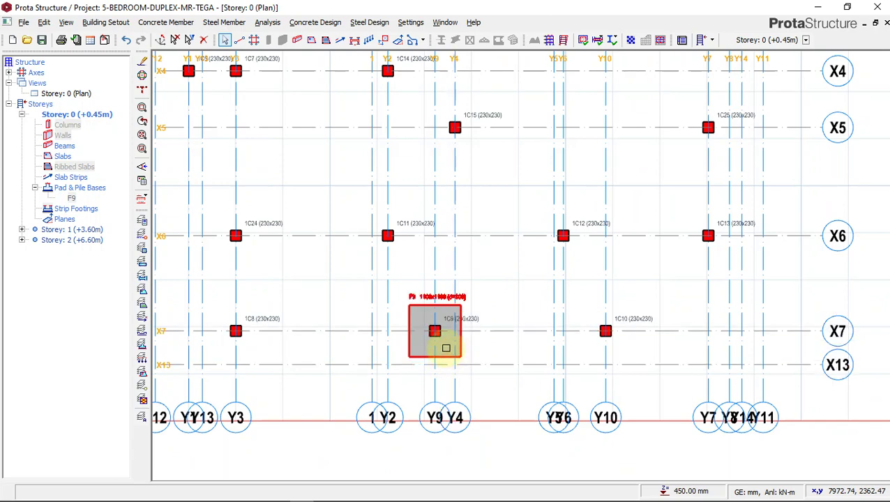
{"action": "scroll", "coordinate": [443, 349], "scroll_direction": "up", "scroll_amount": 2}
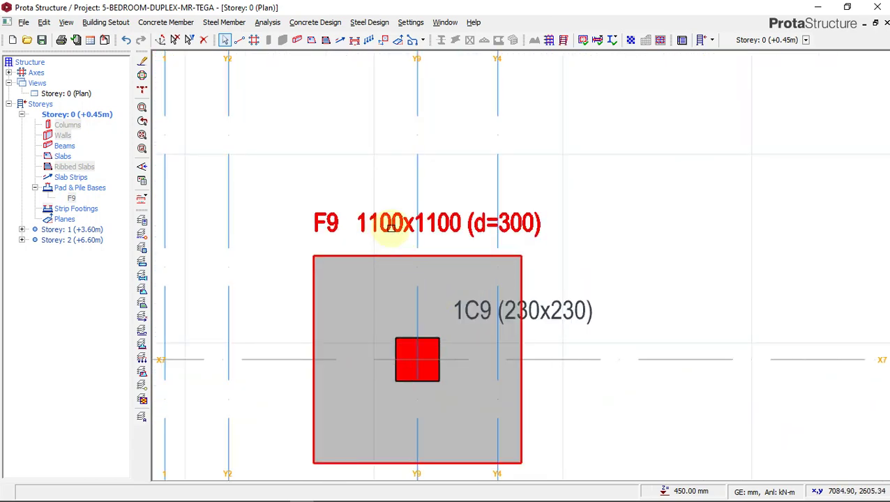
{"action": "left_click", "coordinate": [66, 94]}
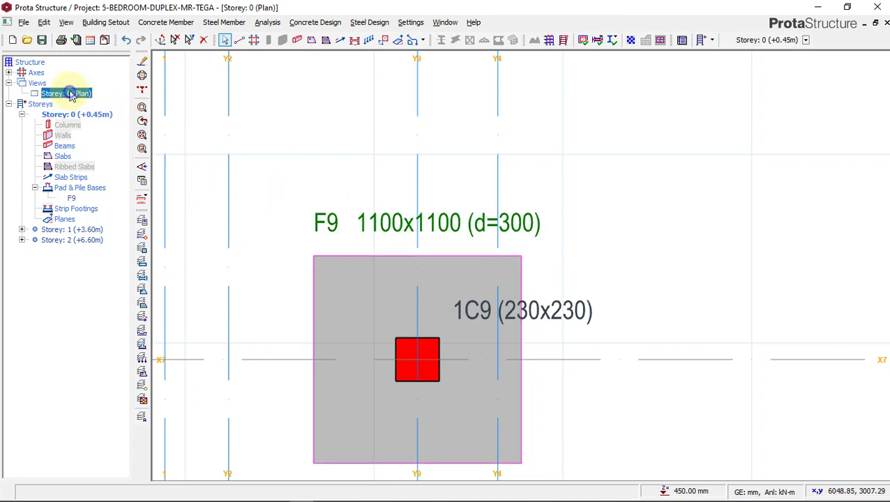
{"action": "right_click", "coordinate": [73, 93]}
{"action": "left_click", "coordinate": [101, 112]}
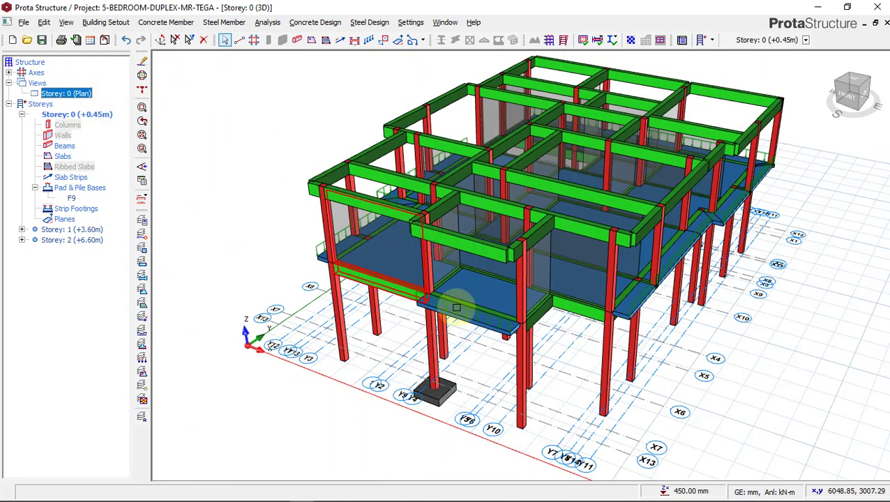
{"action": "scroll", "coordinate": [446, 420], "scroll_direction": "up", "scroll_amount": 5}
{"action": "mouse_move", "coordinate": [435, 401]}
{"action": "middle_mouse_down"}
{"action": "mouse_move", "coordinate": [452, 380]}
{"action": "mouse_move", "coordinate": [451, 361]}
{"action": "mouse_move", "coordinate": [427, 387]}
{"action": "middle_mouse_up"}
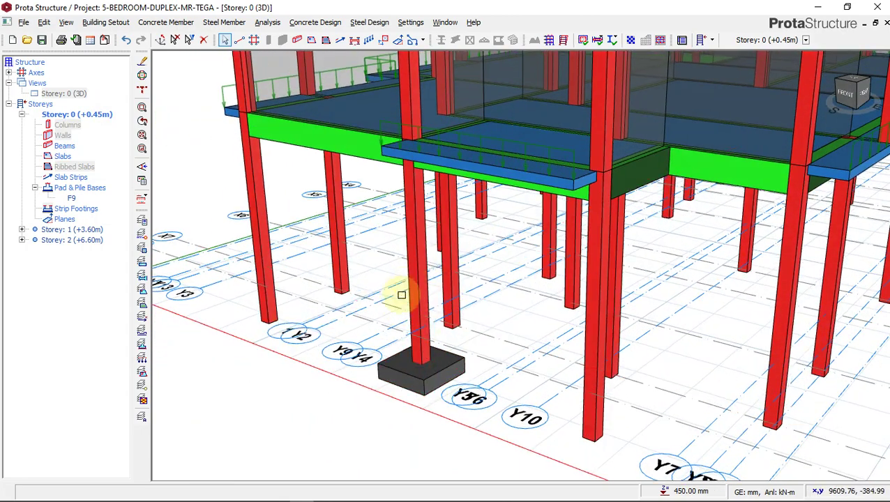
{"action": "scroll", "coordinate": [421, 298], "scroll_direction": "down", "scroll_amount": 2}
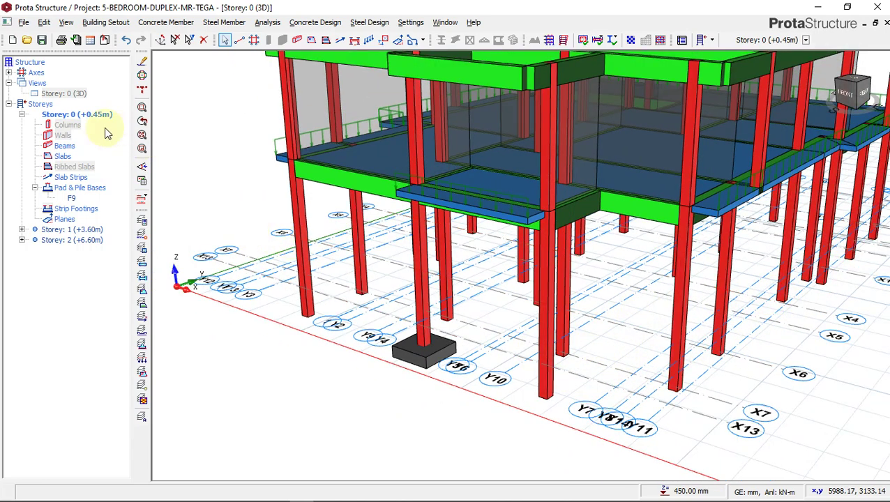
Return the Storey 0 view from 3D to plan.
{"action": "left_click", "coordinate": [85, 115]}
{"action": "right_click", "coordinate": [79, 114]}
{"action": "left_click", "coordinate": [78, 94]}
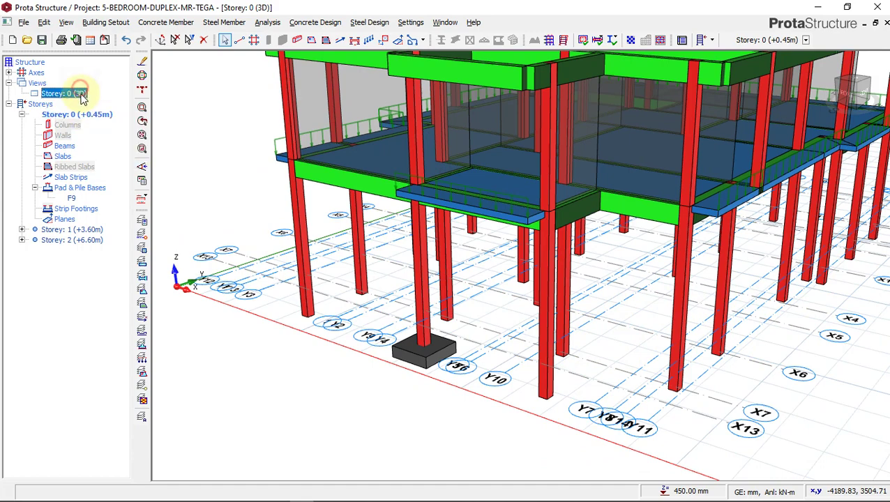
{"action": "right_click", "coordinate": [80, 95]}
{"action": "left_click", "coordinate": [109, 102]}
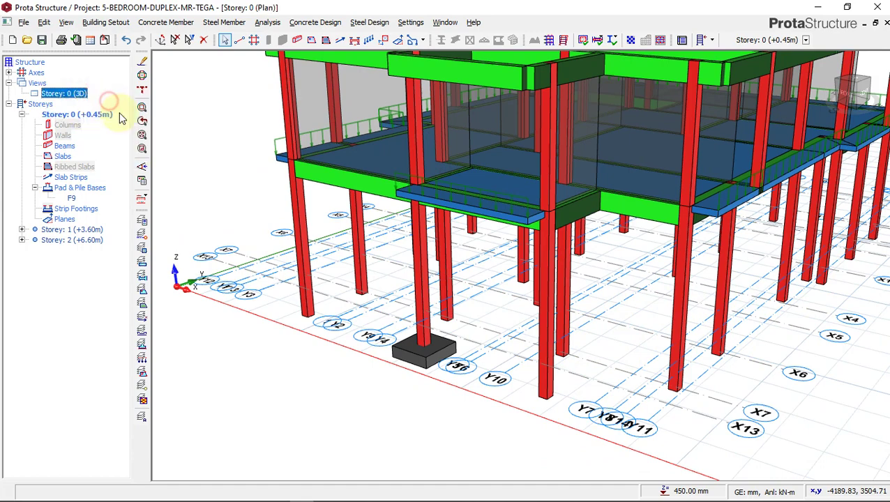
Calculate the pad base design for column 1C10 with the Square Footing option enabled and insert the footing into the plan.
{"action": "scroll", "coordinate": [617, 450], "scroll_direction": "up", "scroll_amount": 3}
{"action": "scroll", "coordinate": [620, 447], "scroll_direction": "up", "scroll_amount": 4}
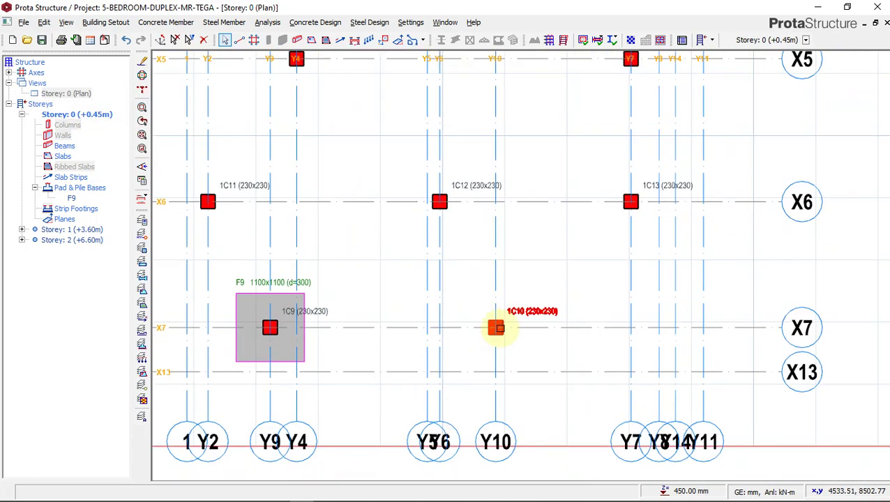
{"action": "right_click", "coordinate": [537, 257]}
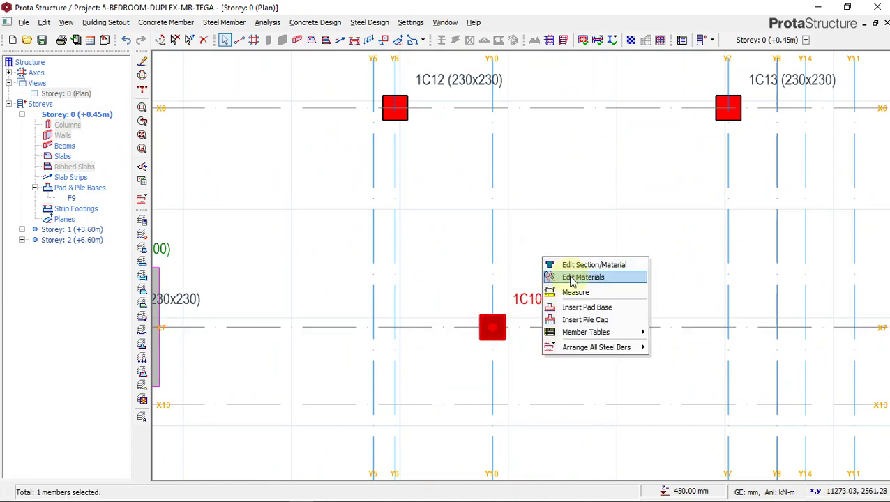
{"action": "left_click", "coordinate": [565, 308]}
{"action": "left_click", "coordinate": [491, 328]}
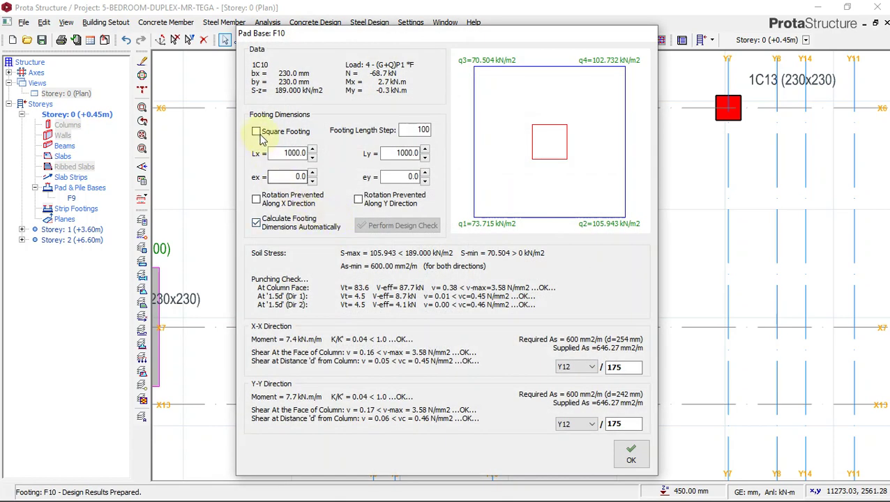
{"action": "left_click", "coordinate": [257, 132]}
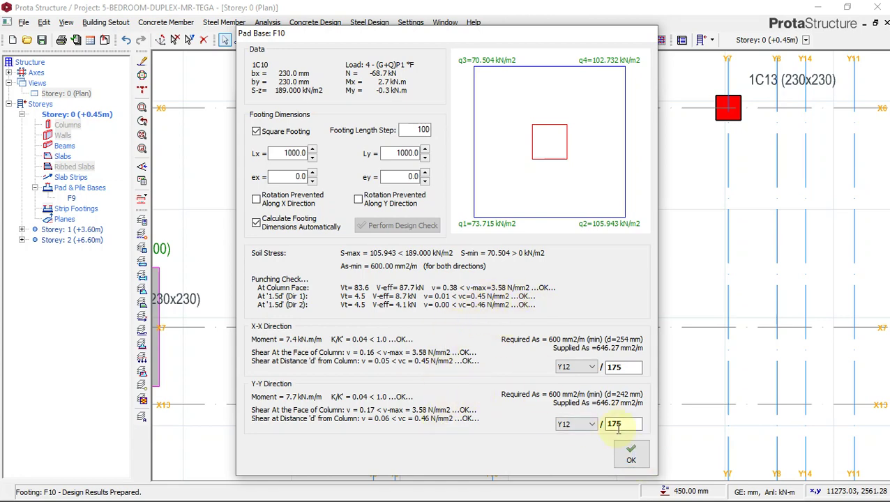
{"action": "left_click", "coordinate": [630, 455]}
{"action": "left_click", "coordinate": [390, 144]}
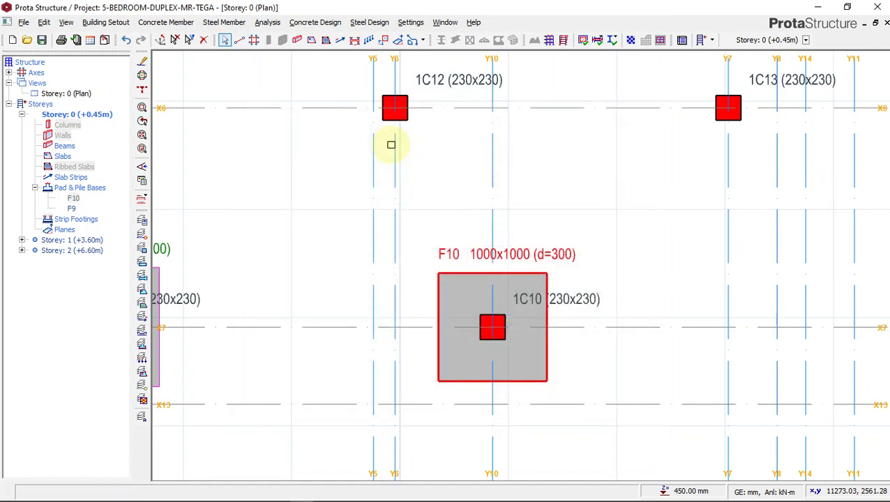
Insert a pad base under column 1C12, calculating its design with Square Footing enabled and accepting the Y12 bars at 175 mm spacing.
{"action": "scroll", "coordinate": [642, 273], "scroll_direction": "down", "scroll_amount": 4}
{"action": "left_click", "coordinate": [498, 255]}
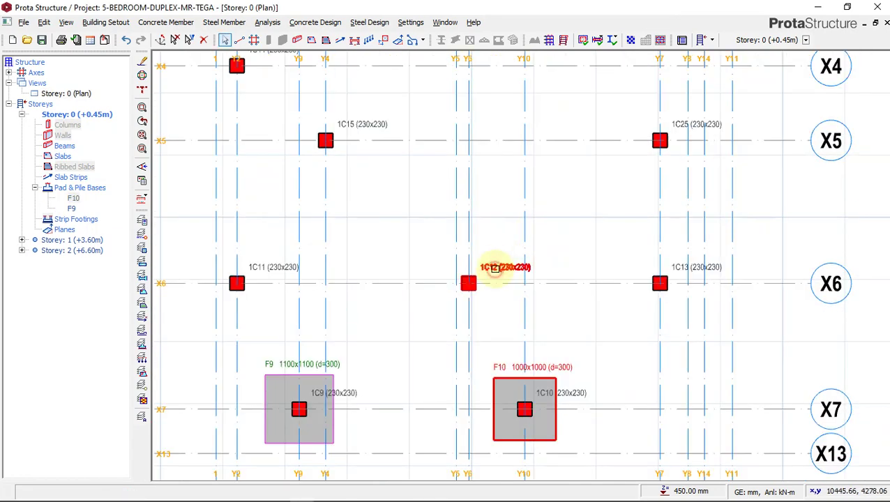
{"action": "right_click", "coordinate": [498, 254]}
{"action": "left_click", "coordinate": [523, 288]}
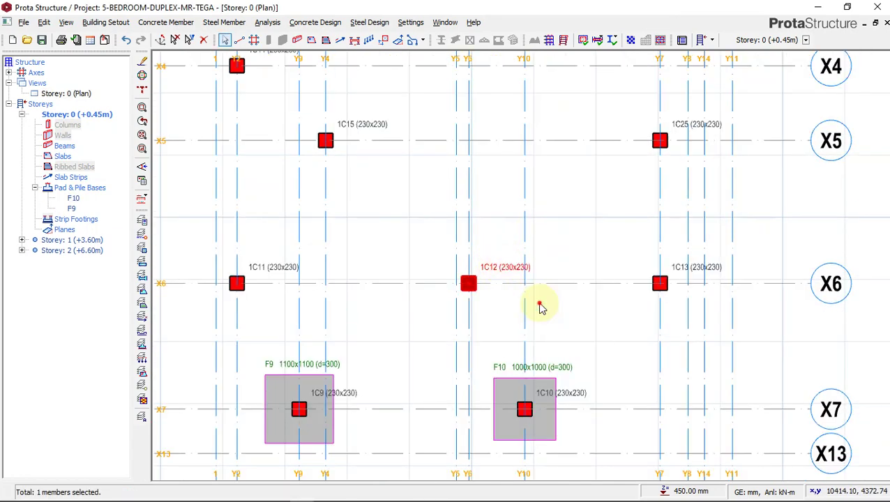
{"action": "left_click", "coordinate": [258, 139]}
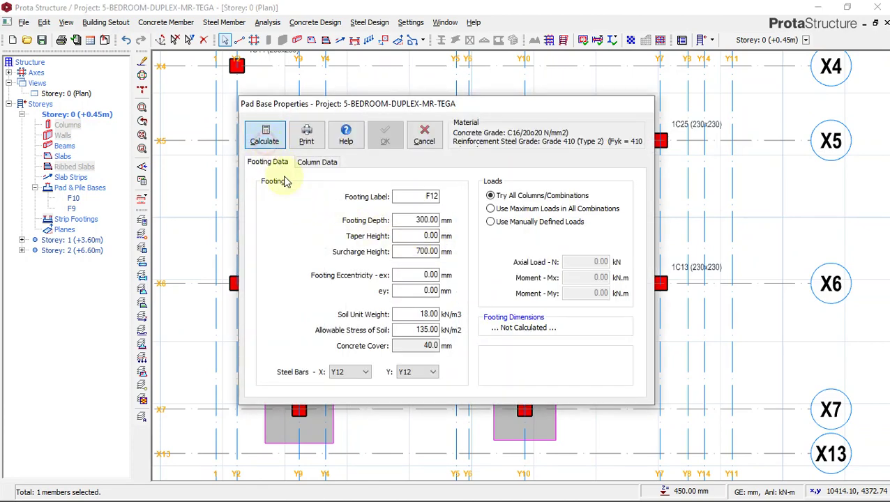
{"action": "left_click", "coordinate": [265, 134]}
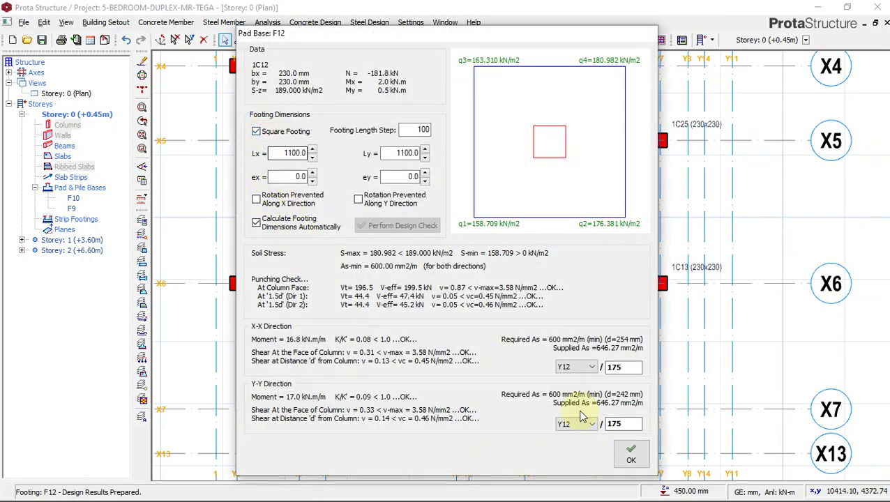
{"action": "left_click", "coordinate": [631, 454]}
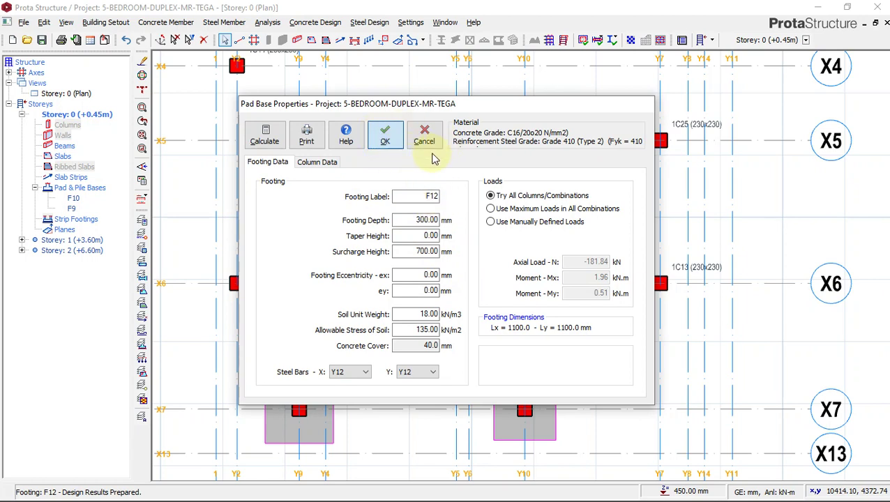
{"action": "left_click", "coordinate": [383, 140]}
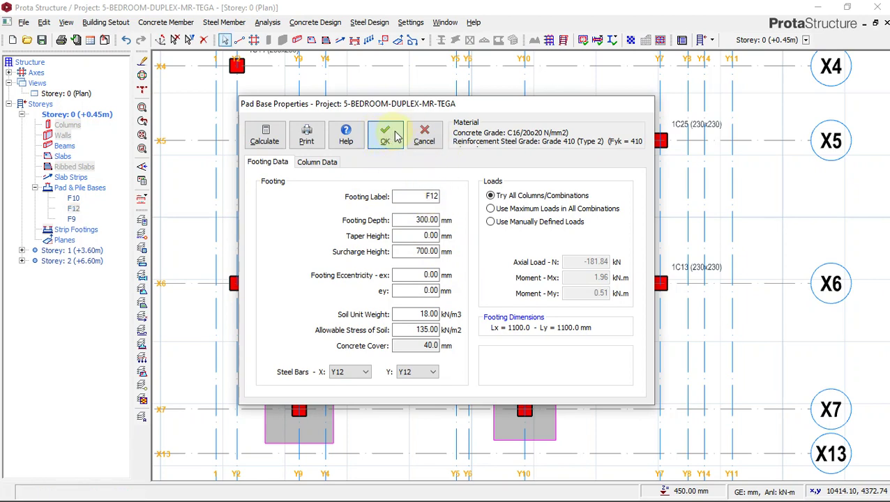
Calculate the pad base design for column 1C14 with Y12 bars both ways and insert the footing into the plan.
{"action": "scroll", "coordinate": [482, 229], "scroll_direction": "down", "scroll_amount": 2}
{"action": "scroll", "coordinate": [348, 118], "scroll_direction": "up", "scroll_amount": 2}
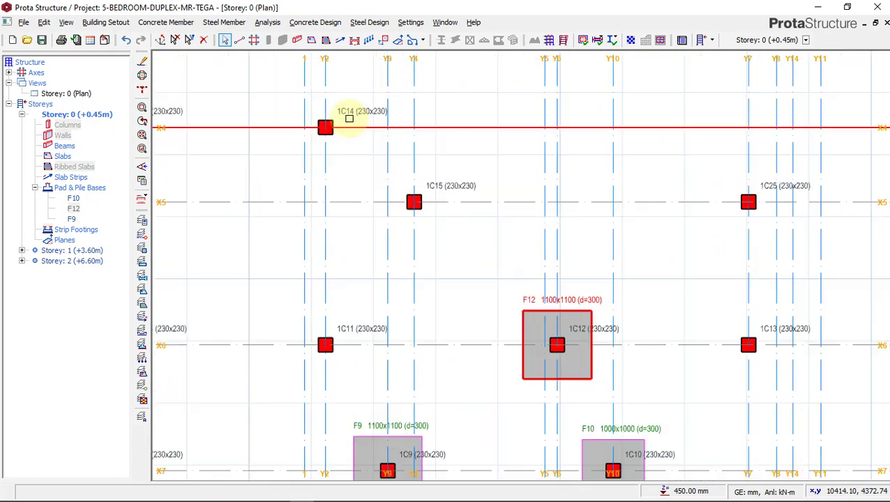
{"action": "left_click", "coordinate": [349, 115]}
{"action": "right_click", "coordinate": [383, 115]}
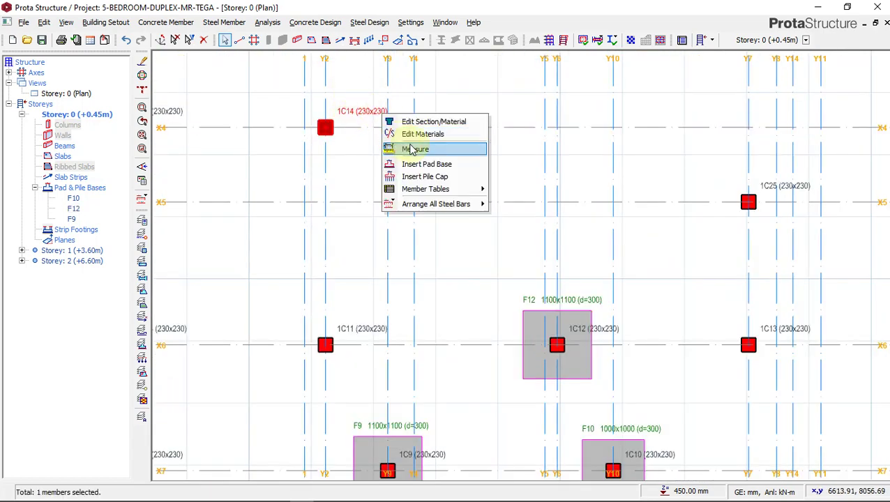
{"action": "left_click", "coordinate": [411, 164]}
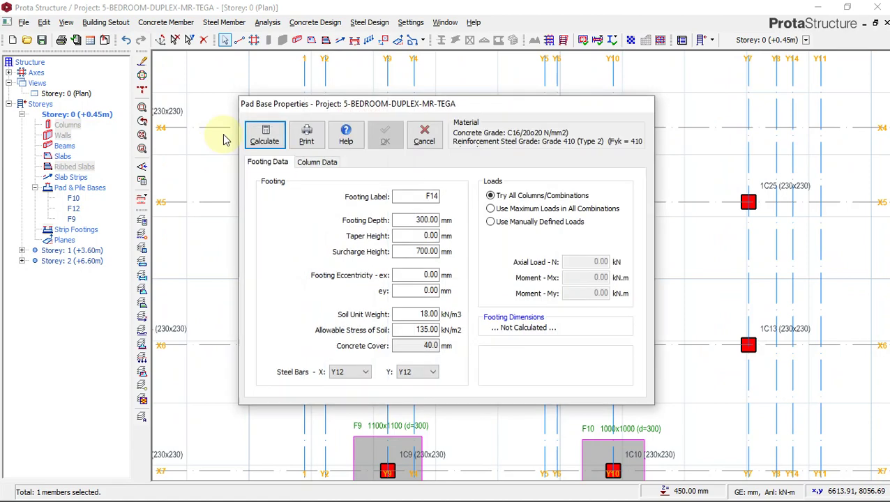
{"action": "left_click", "coordinate": [264, 135]}
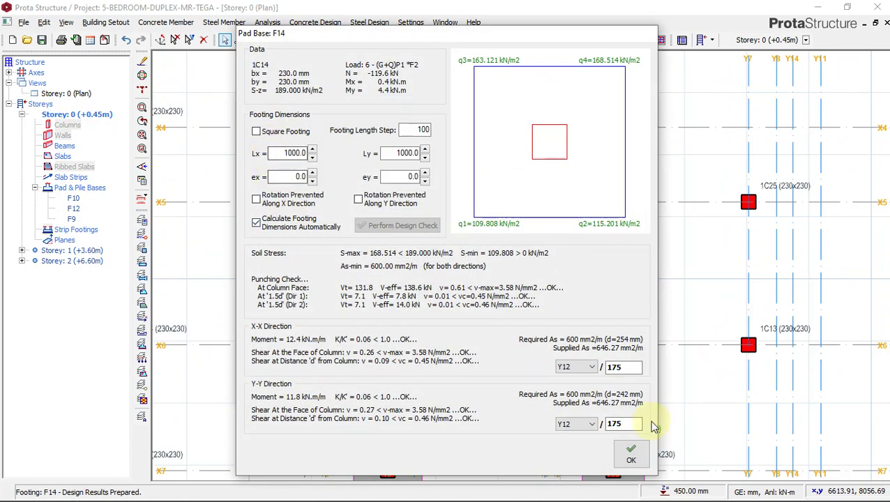
{"action": "left_click", "coordinate": [630, 453]}
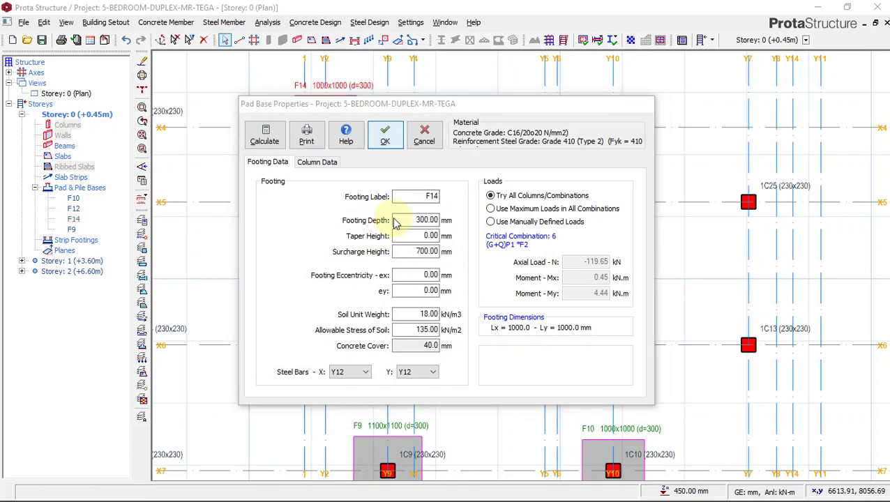
{"action": "key", "text": "Return"}
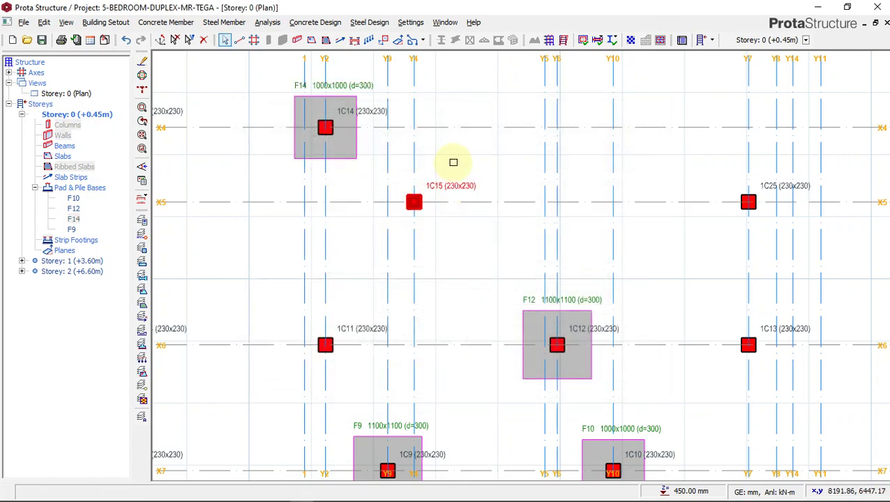
Design a pad base for column 1C15 with the Square Footing option enabled and insert it under the column.
{"action": "right_click", "coordinate": [453, 167]}
{"action": "left_click", "coordinate": [489, 213]}
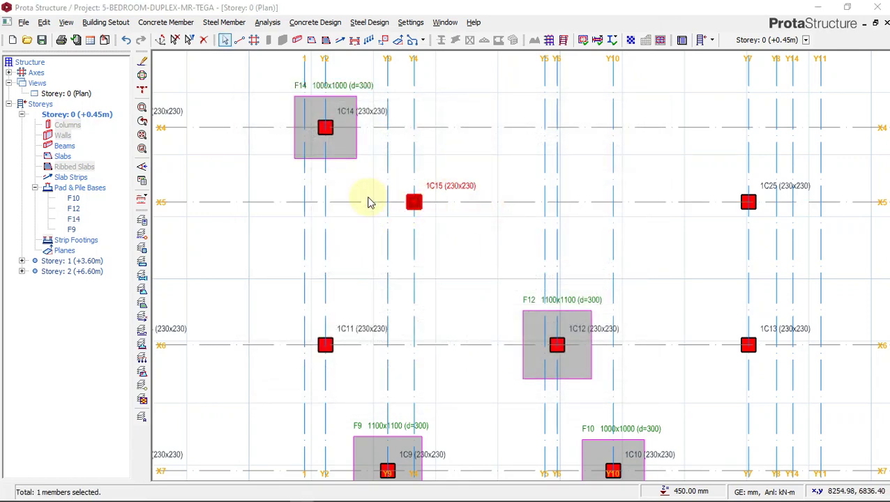
{"action": "left_click", "coordinate": [260, 80]}
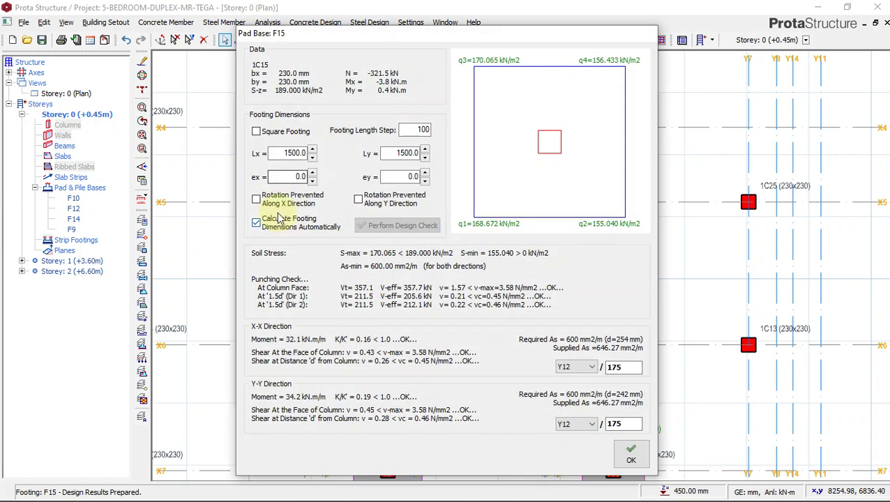
{"action": "left_click", "coordinate": [256, 131]}
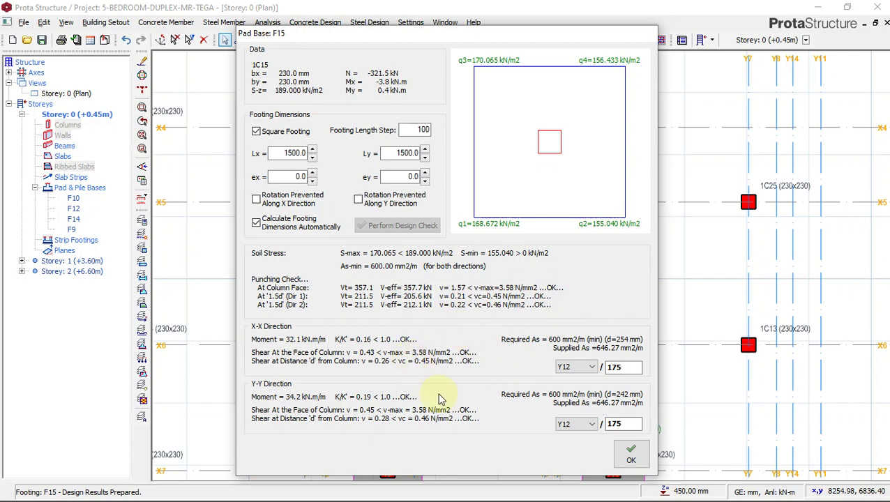
{"action": "left_click", "coordinate": [630, 454]}
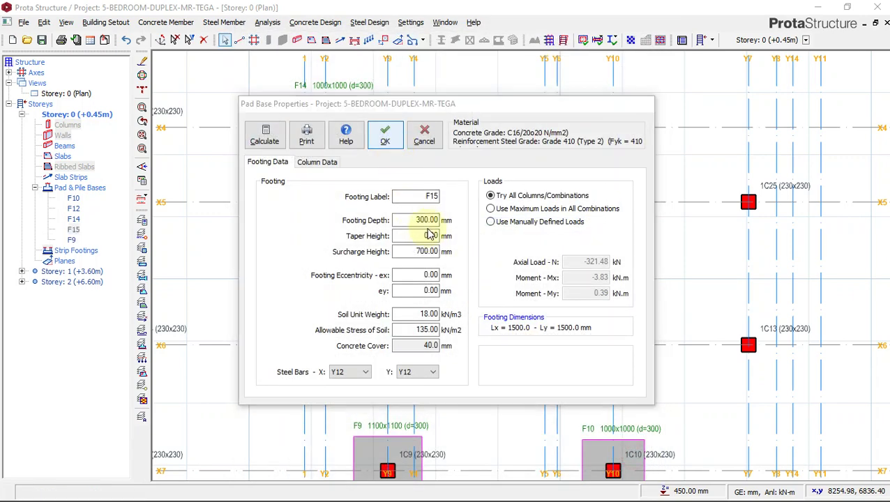
{"action": "key", "text": "Return"}
Insert a pad base under column 1C11, calculating its dimensions automatically with the Square Footing option enabled.
{"action": "scroll", "coordinate": [527, 262], "scroll_direction": "down", "scroll_amount": 2}
{"action": "scroll", "coordinate": [397, 254], "scroll_direction": "up", "scroll_amount": 2}
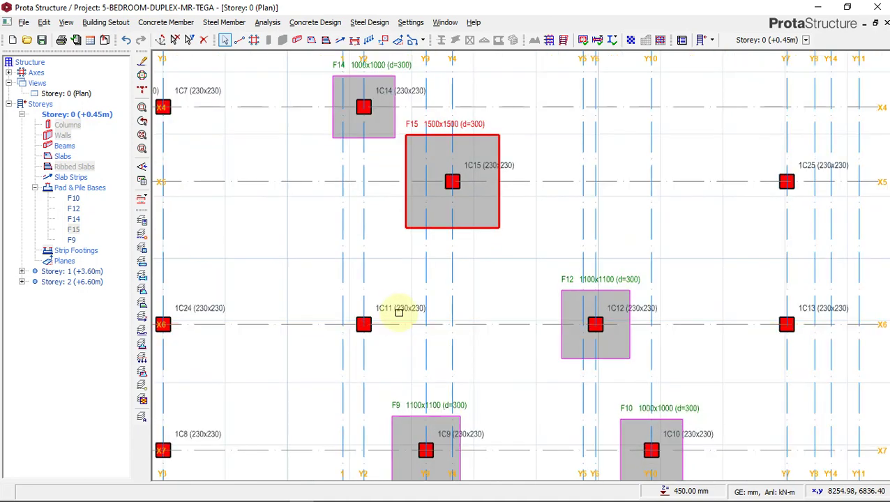
{"action": "left_click", "coordinate": [388, 262]}
{"action": "right_click", "coordinate": [387, 263]}
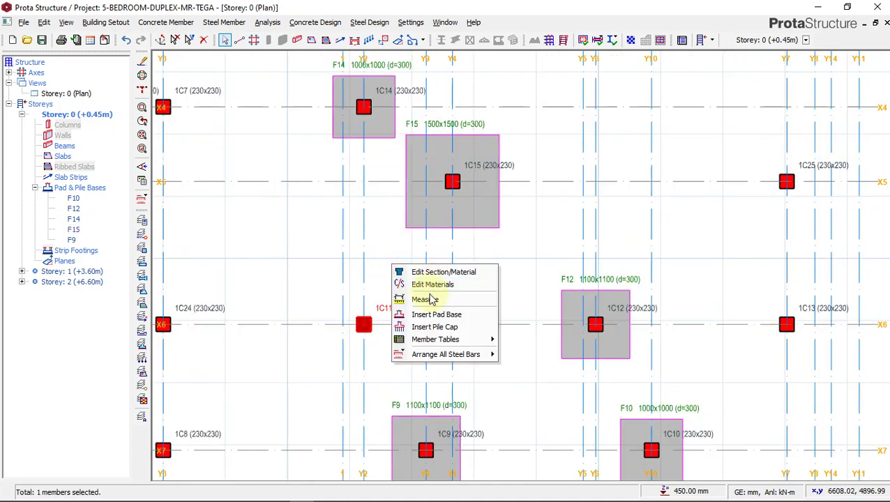
{"action": "left_click", "coordinate": [428, 311]}
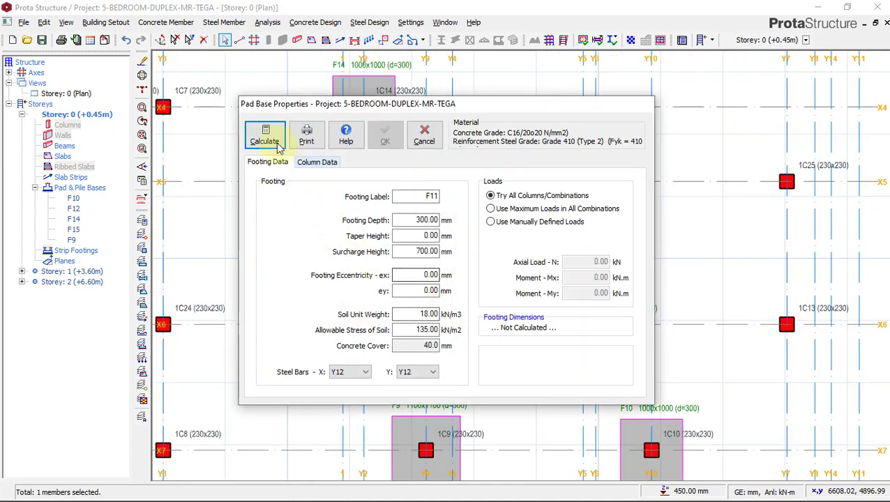
{"action": "left_click", "coordinate": [258, 138]}
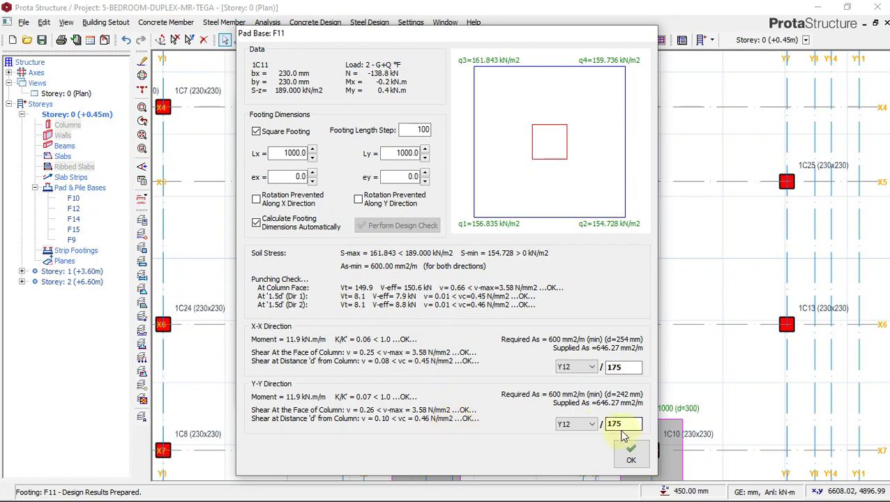
{"action": "left_click", "coordinate": [631, 453]}
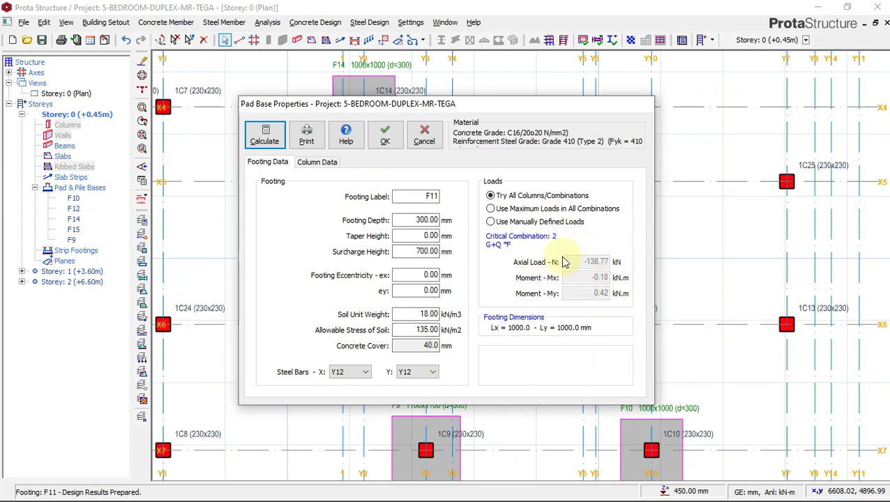
{"action": "left_click", "coordinate": [385, 134]}
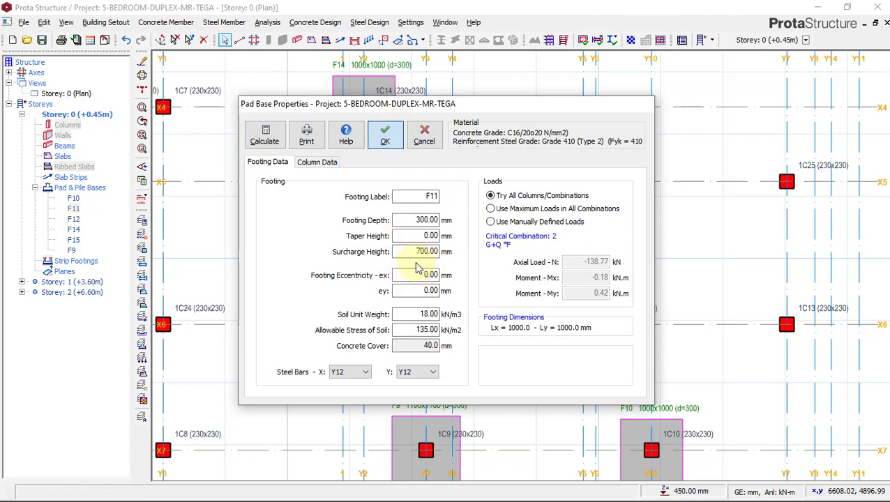
Calculate a pad base for column 1C7 on axis X4 with the Square Footing option enabled and insert it into the plan.
{"action": "scroll", "coordinate": [467, 248], "scroll_direction": "up", "scroll_amount": 5}
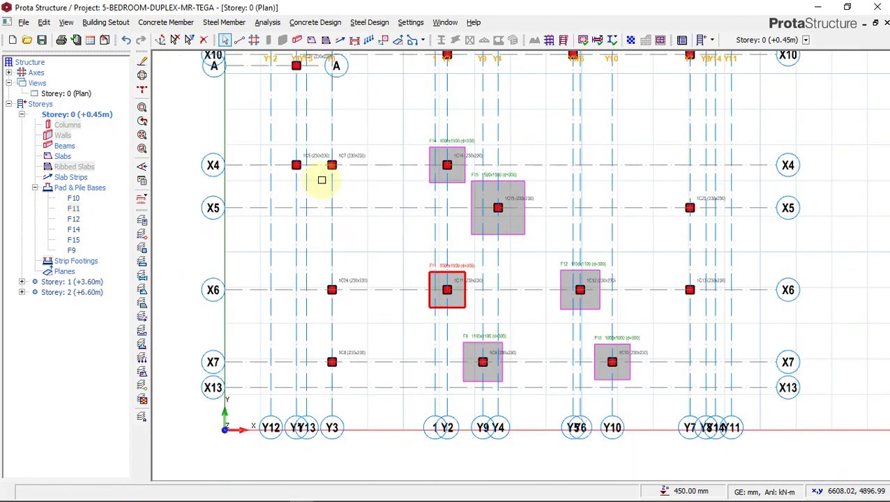
{"action": "left_click", "coordinate": [361, 141]}
{"action": "right_click", "coordinate": [369, 115]}
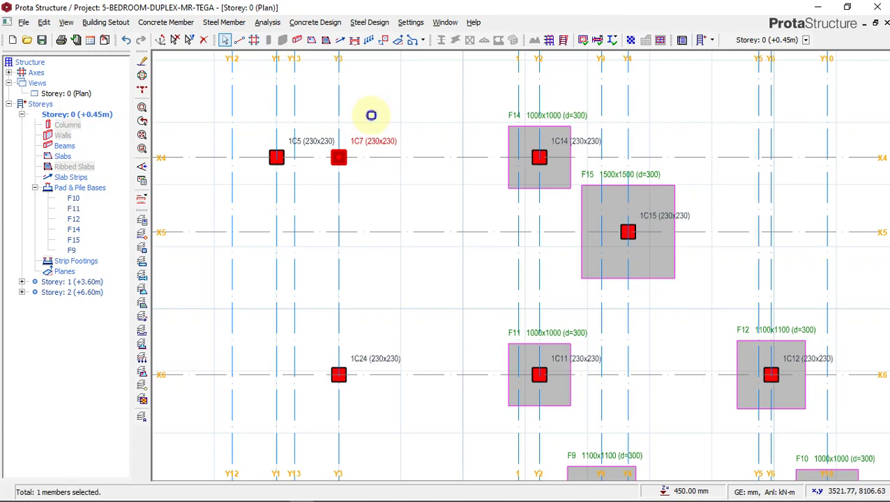
{"action": "left_click", "coordinate": [410, 167]}
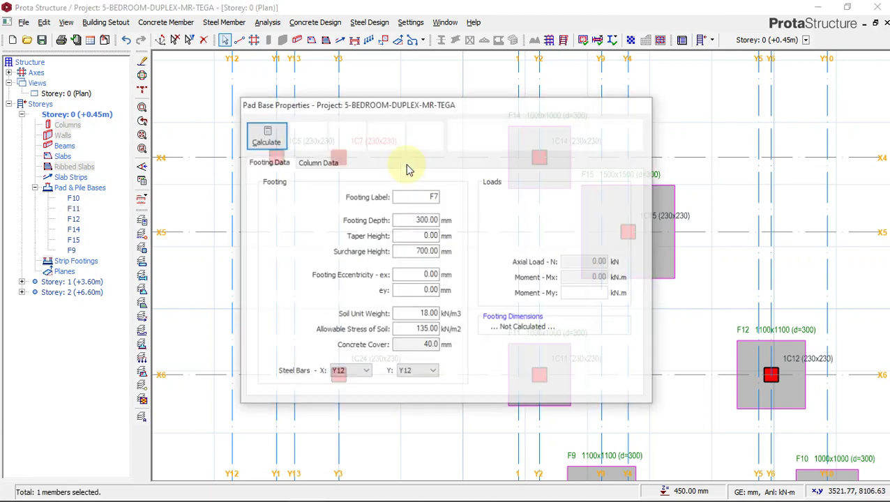
{"action": "left_click", "coordinate": [265, 136]}
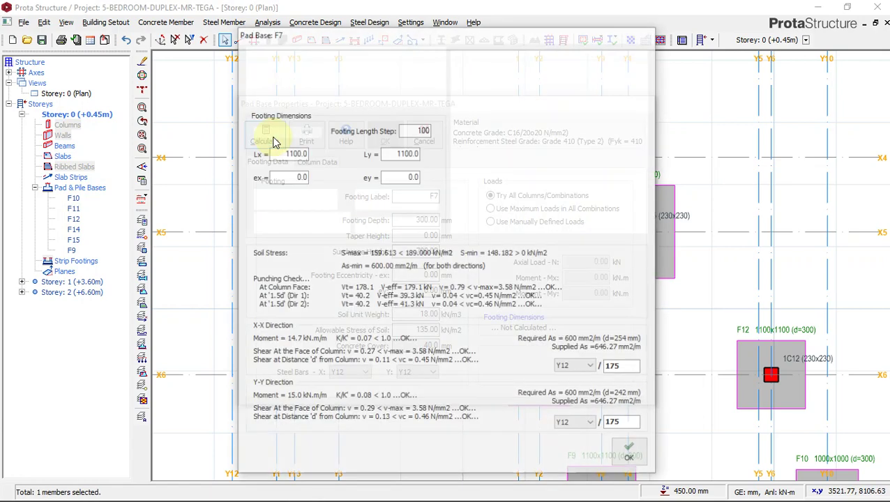
{"action": "left_click", "coordinate": [257, 132]}
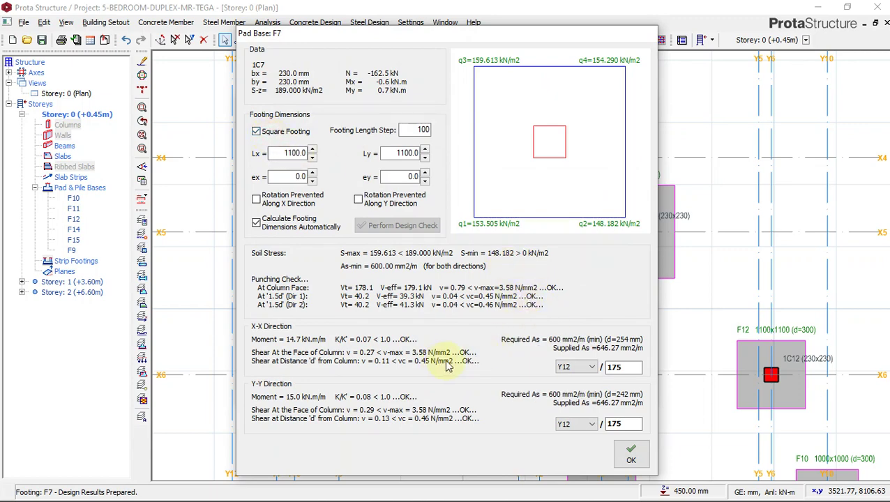
{"action": "left_click", "coordinate": [630, 451]}
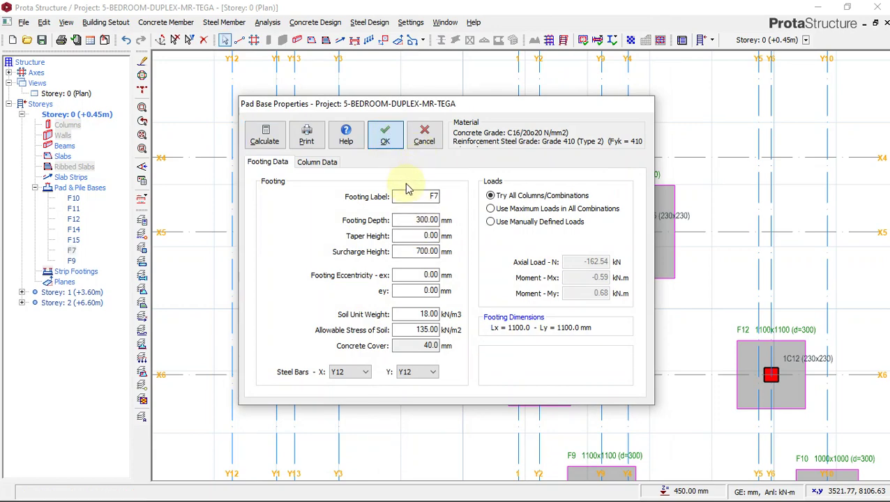
{"action": "key", "text": "Return"}
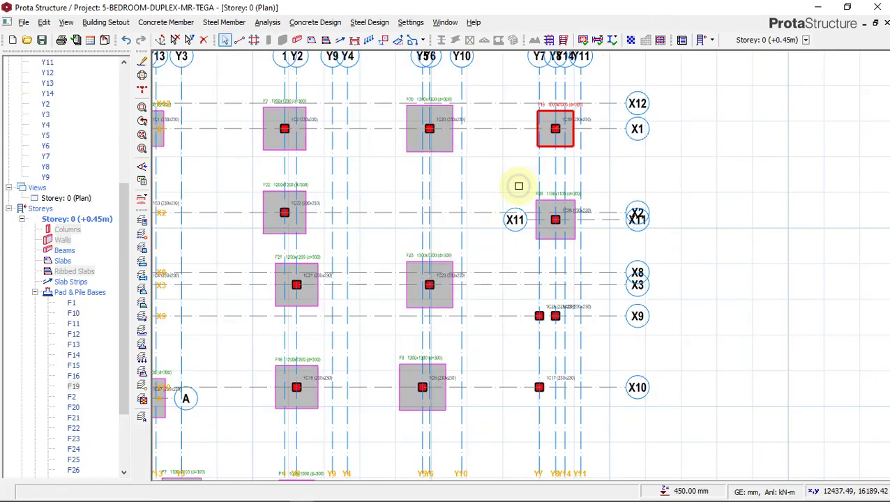
{"action": "scroll", "coordinate": [606, 197], "scroll_direction": "down", "scroll_amount": 2}
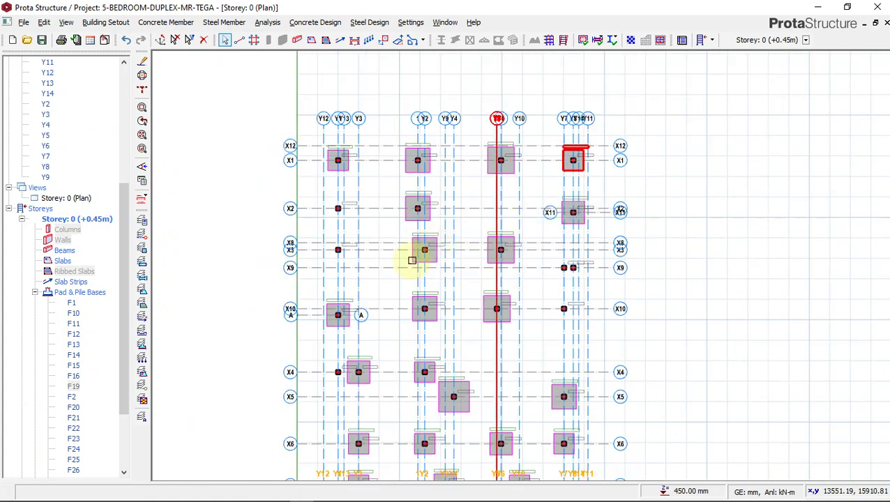
Calculate a pad base for column 1C3 on axis X2 with the Square Footing option enabled and insert it into the plan.
{"action": "scroll", "coordinate": [341, 221], "scroll_direction": "up", "scroll_amount": 4}
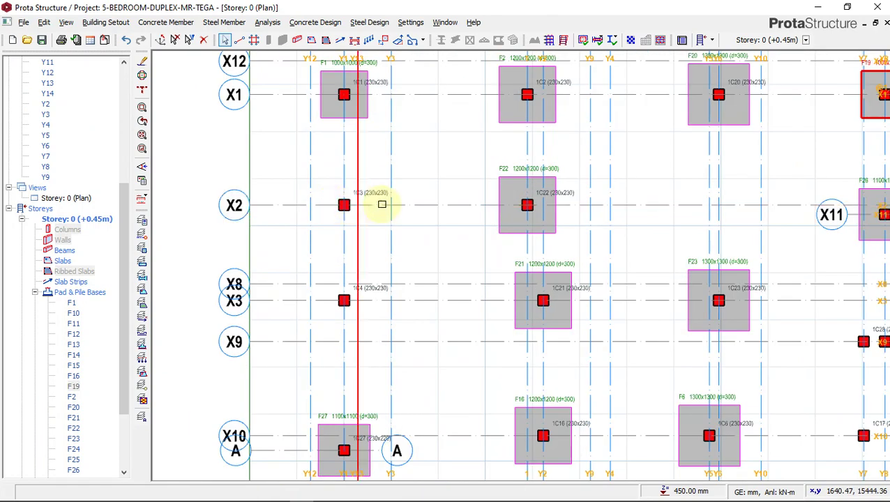
{"action": "scroll", "coordinate": [377, 188], "scroll_direction": "down", "scroll_amount": 1}
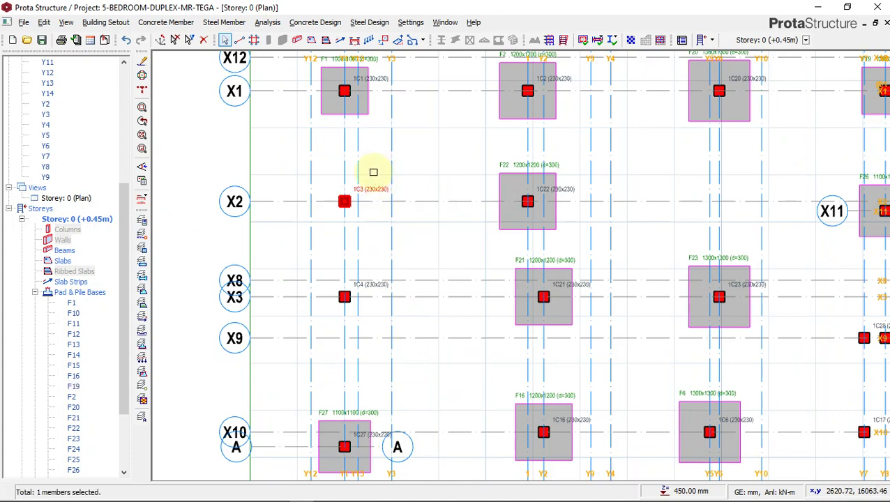
{"action": "right_click", "coordinate": [377, 163]}
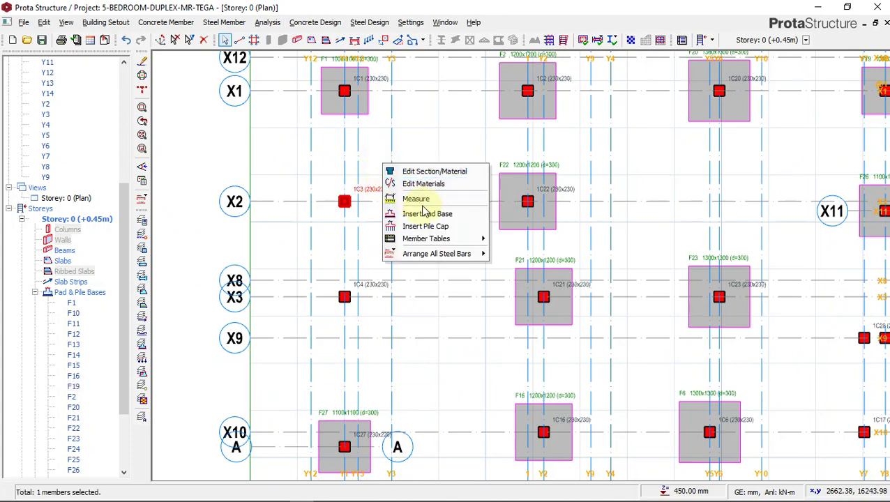
{"action": "left_click", "coordinate": [425, 214]}
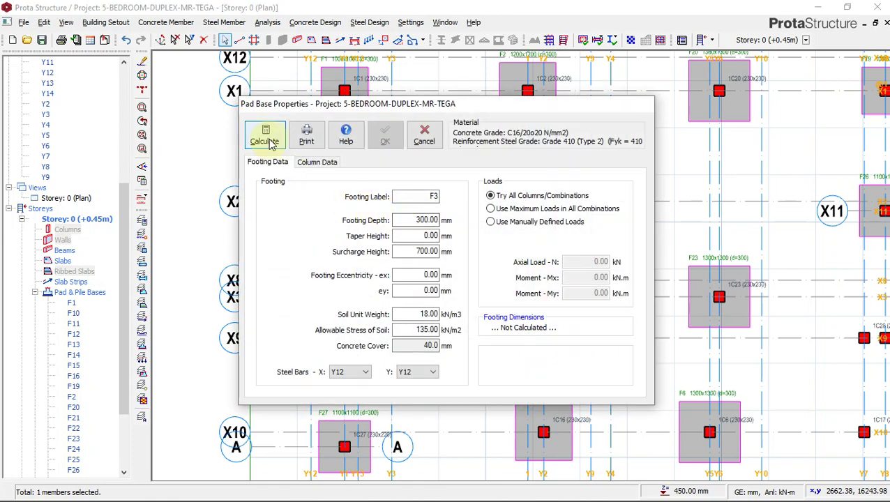
{"action": "left_click", "coordinate": [259, 137]}
{"action": "left_click", "coordinate": [256, 132]}
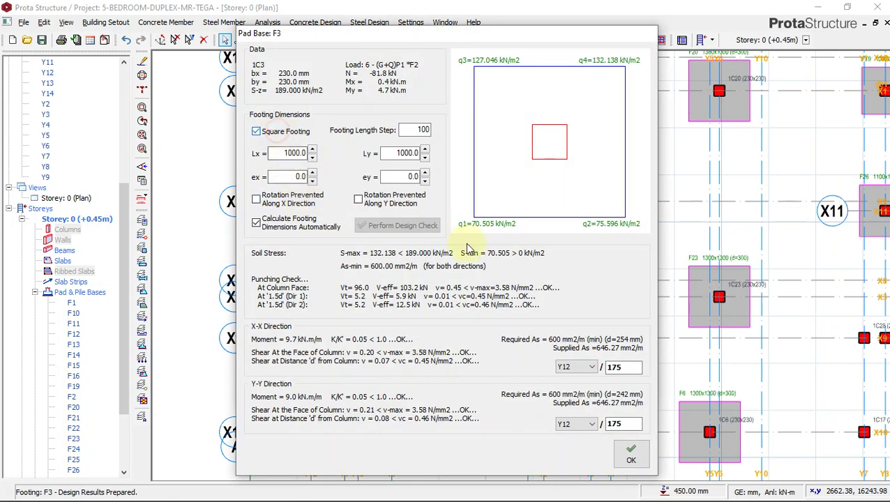
{"action": "left_click", "coordinate": [632, 460]}
{"action": "key", "text": "Return"}
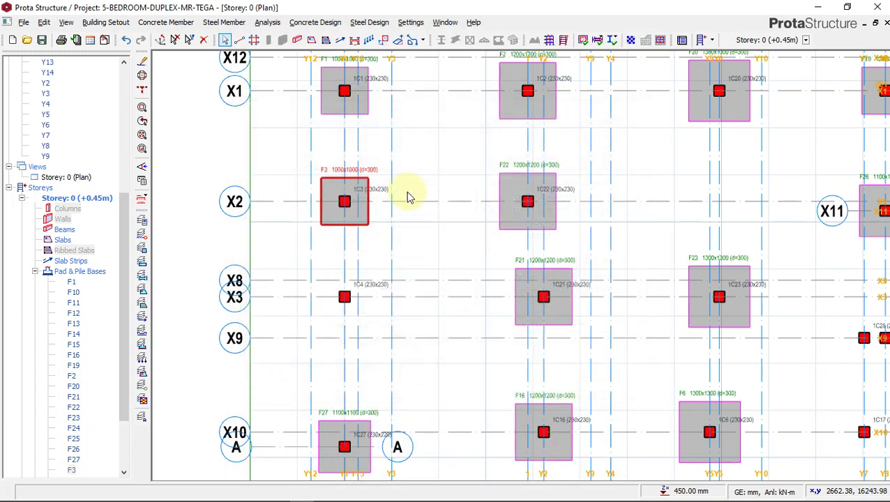
Design a square pad base for column 1C4 on axis X3 with Y12 bars both ways and insert it under the column.
{"action": "scroll", "coordinate": [388, 286], "scroll_direction": "down", "scroll_amount": 3}
{"action": "scroll", "coordinate": [379, 283], "scroll_direction": "up", "scroll_amount": 3}
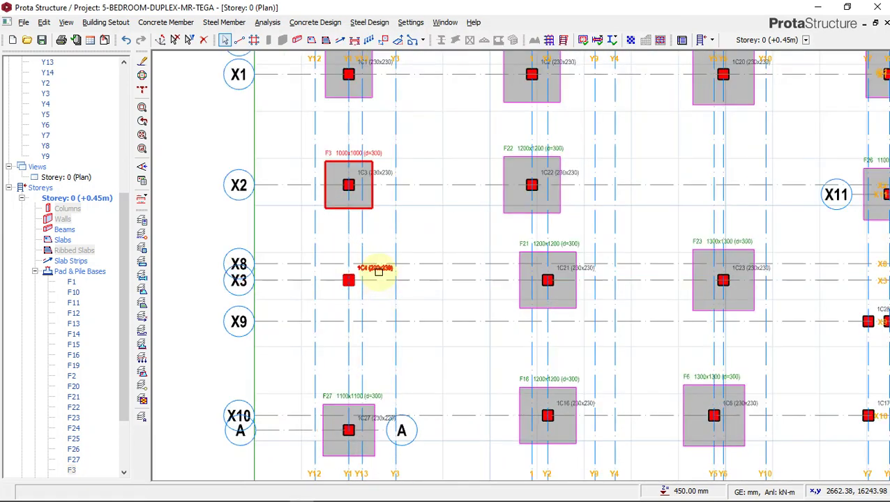
{"action": "right_click", "coordinate": [394, 265]}
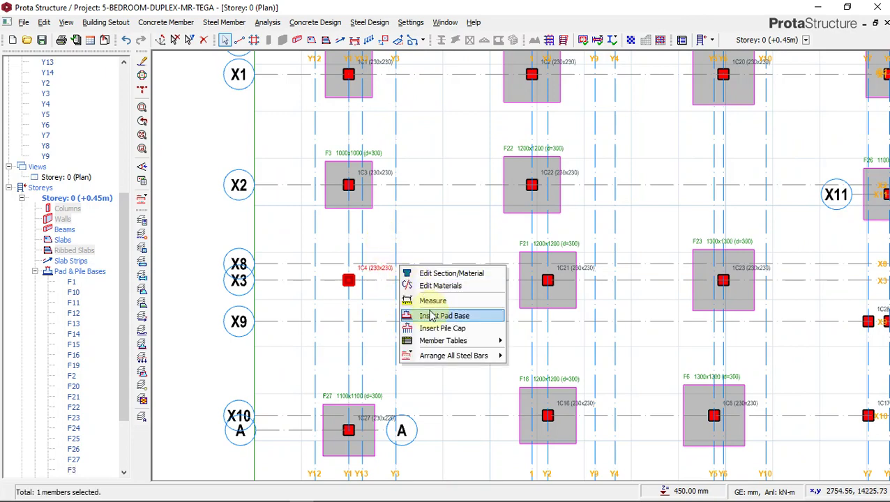
{"action": "left_click", "coordinate": [432, 315]}
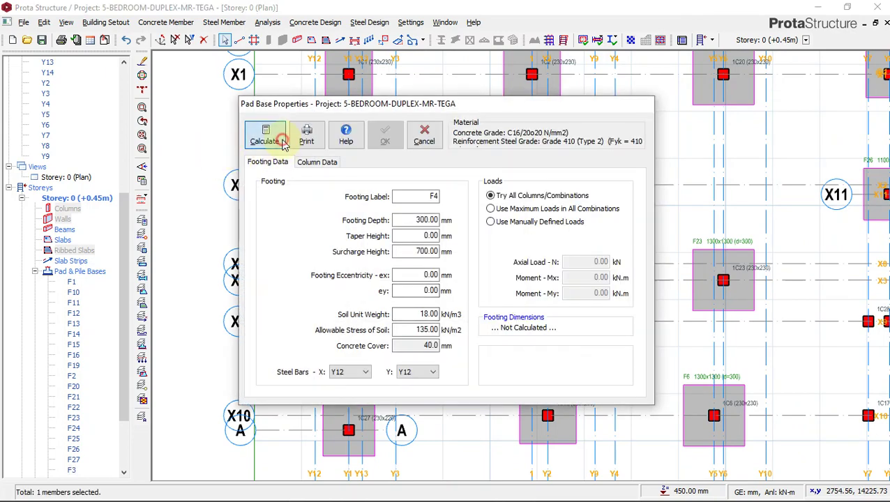
{"action": "left_click", "coordinate": [264, 134]}
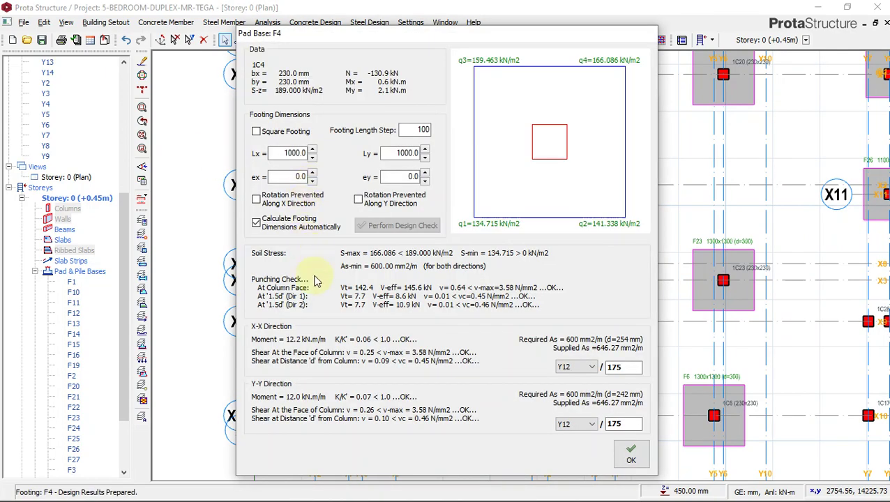
{"action": "left_click", "coordinate": [286, 134]}
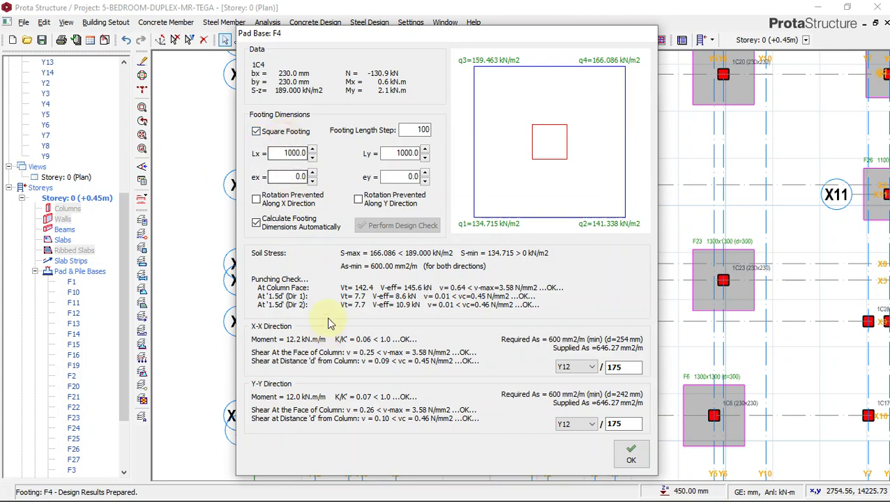
{"action": "left_click", "coordinate": [631, 459]}
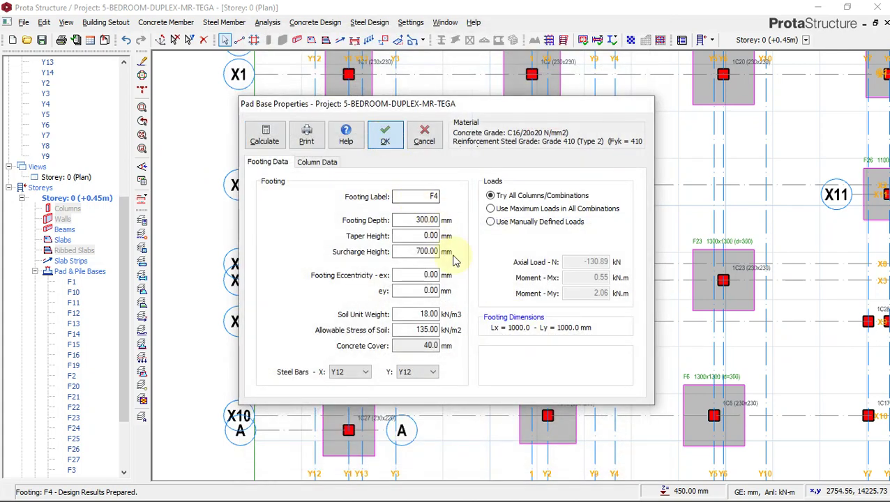
{"action": "key", "text": "Return"}
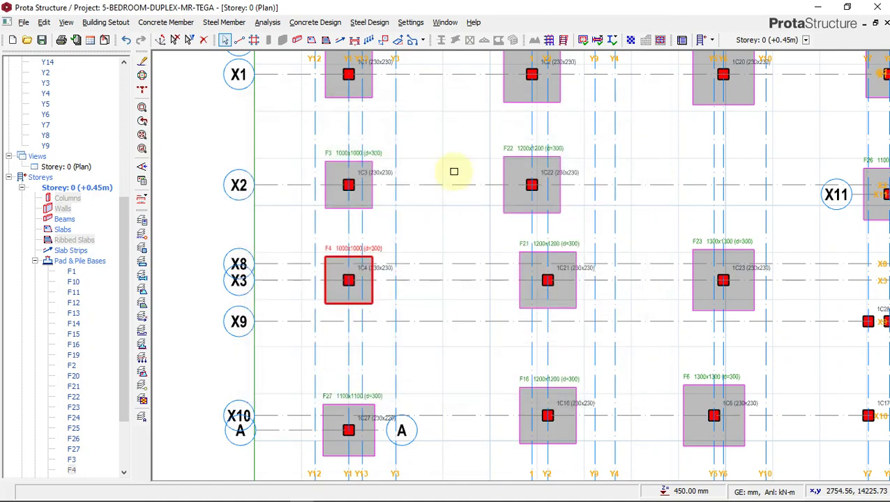
Calculate a pad base for column 1C5 beside column 1C7 with the Square Footing option enabled and insert it.
{"action": "scroll", "coordinate": [453, 168], "scroll_direction": "down", "scroll_amount": 1}
{"action": "scroll", "coordinate": [437, 244], "scroll_direction": "down", "scroll_amount": 1}
{"action": "scroll", "coordinate": [421, 408], "scroll_direction": "up", "scroll_amount": 1}
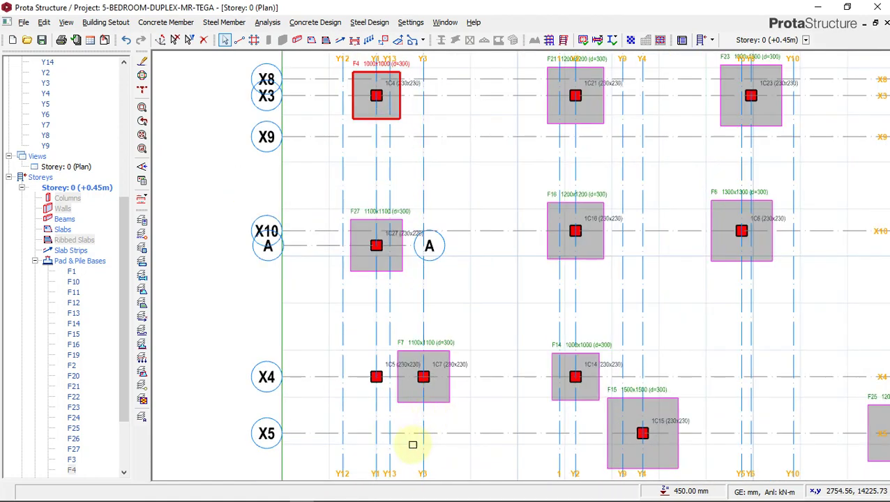
{"action": "scroll", "coordinate": [419, 439], "scroll_direction": "up", "scroll_amount": 2}
{"action": "left_click", "coordinate": [477, 243]}
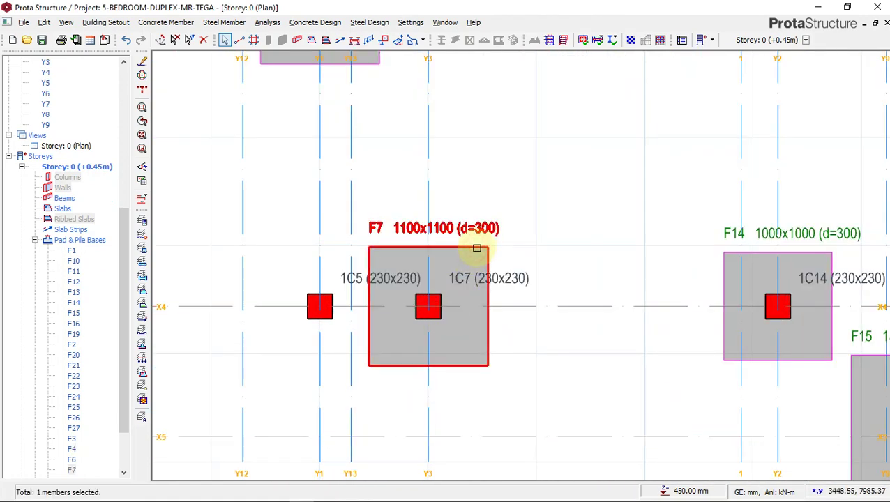
{"action": "left_click", "coordinate": [327, 300]}
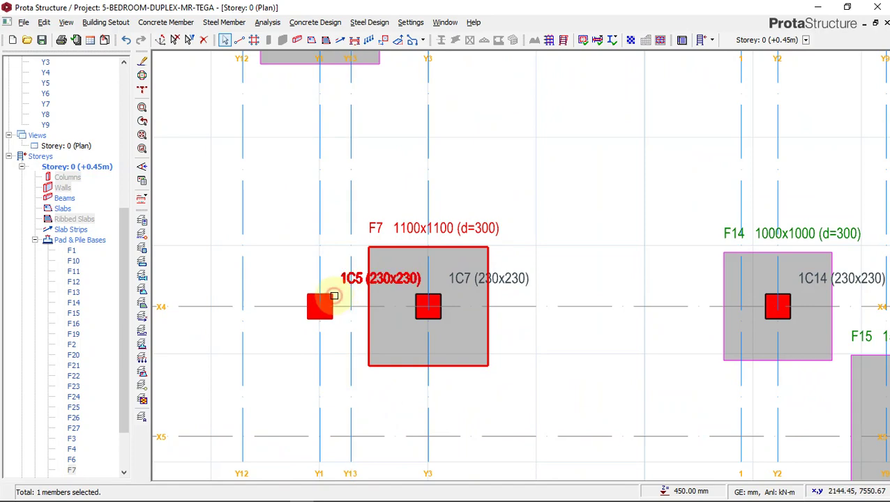
{"action": "right_click", "coordinate": [316, 241]}
{"action": "left_click", "coordinate": [350, 276]}
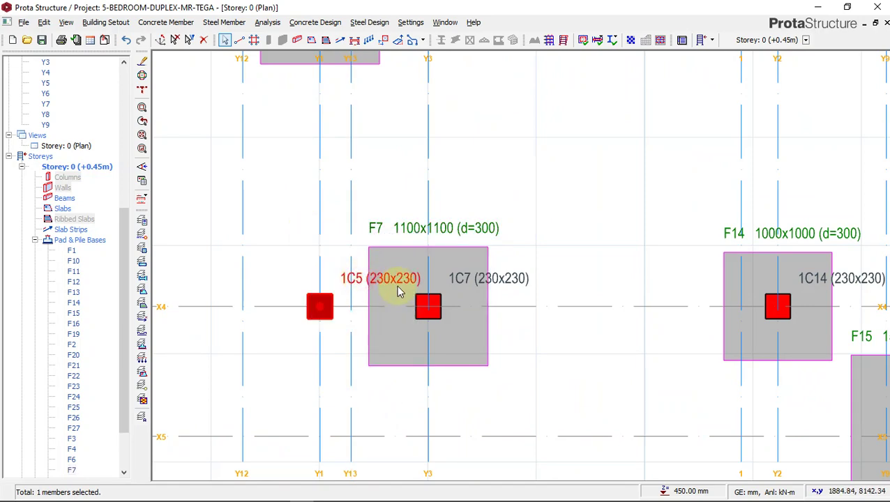
{"action": "left_click", "coordinate": [276, 139]}
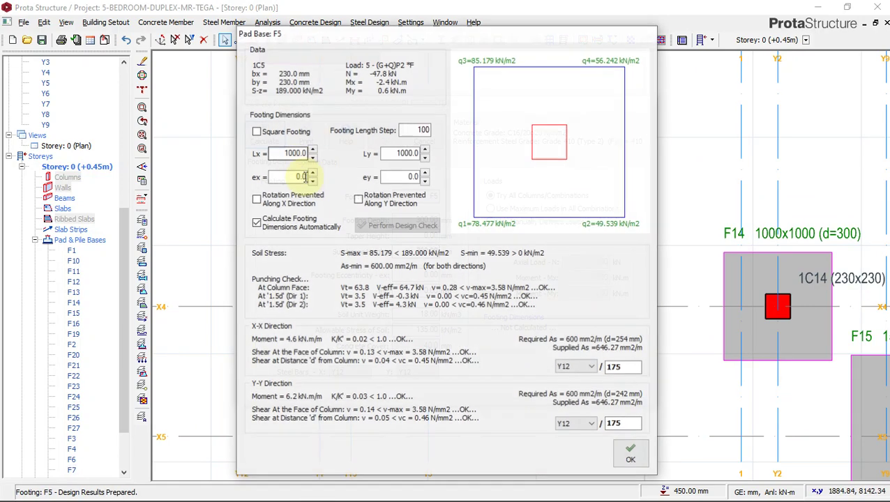
{"action": "left_click", "coordinate": [285, 138]}
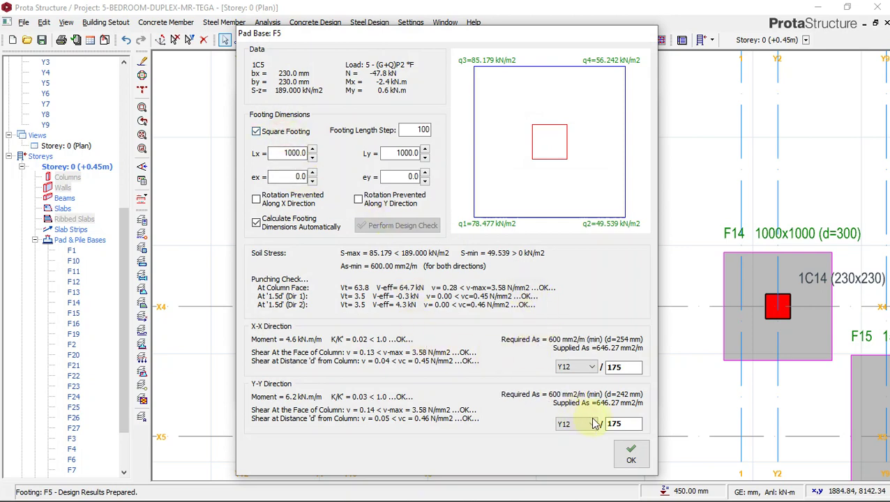
{"action": "left_click", "coordinate": [632, 453]}
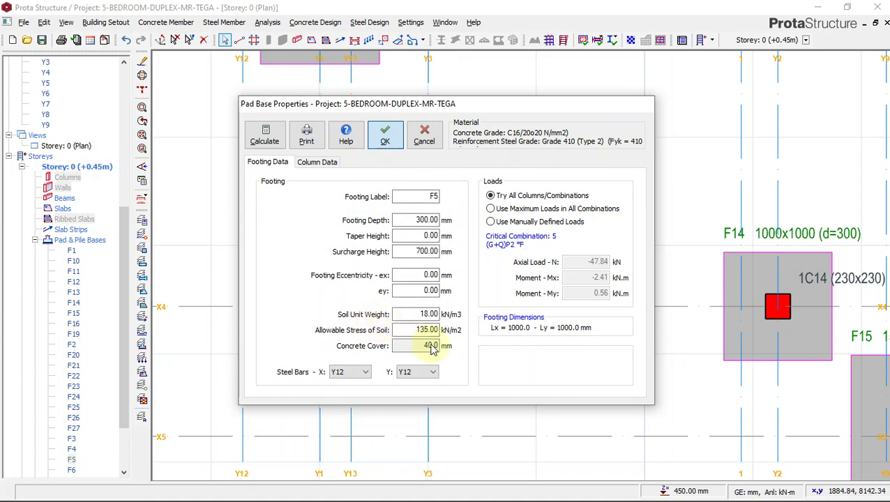
{"action": "key", "text": "Return"}
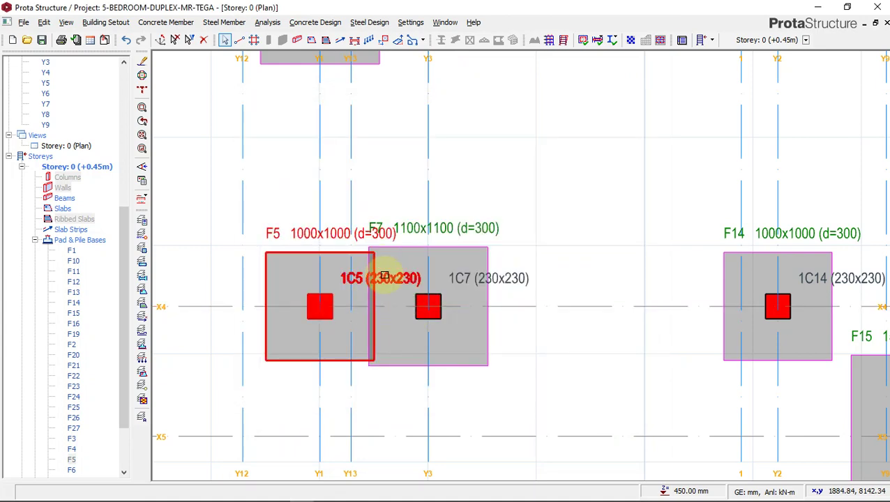
Delete the overlapping pad bases F5 and F7 under columns 1C5 and 1C7.
{"action": "scroll", "coordinate": [384, 276], "scroll_direction": "up", "scroll_amount": 2}
{"action": "scroll", "coordinate": [397, 235], "scroll_direction": "down", "scroll_amount": 2}
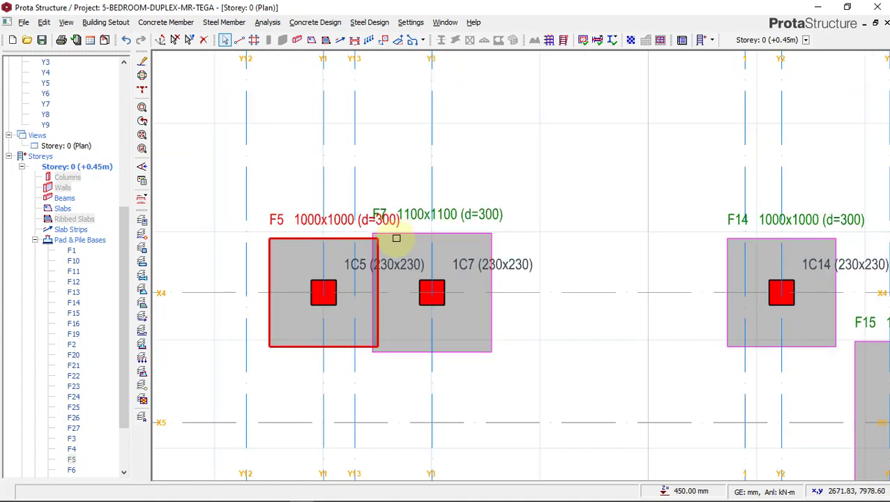
{"action": "scroll", "coordinate": [385, 237], "scroll_direction": "up", "scroll_amount": 1}
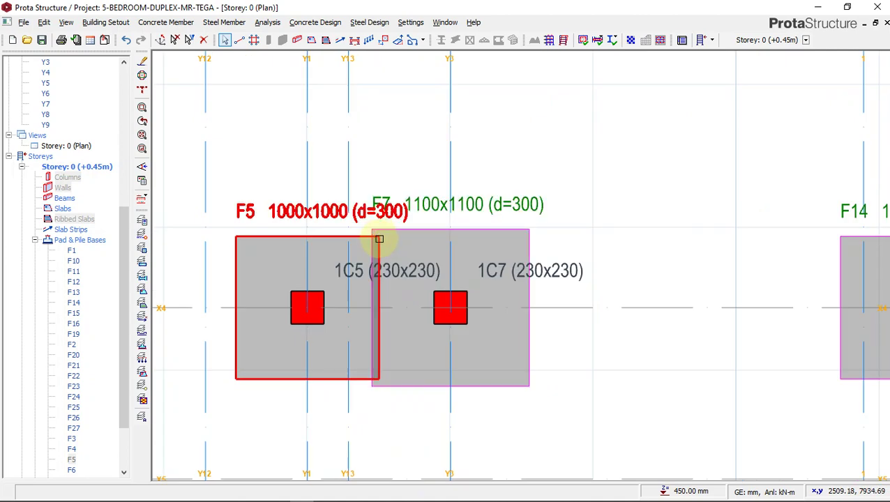
{"action": "key", "text": "Delete"}
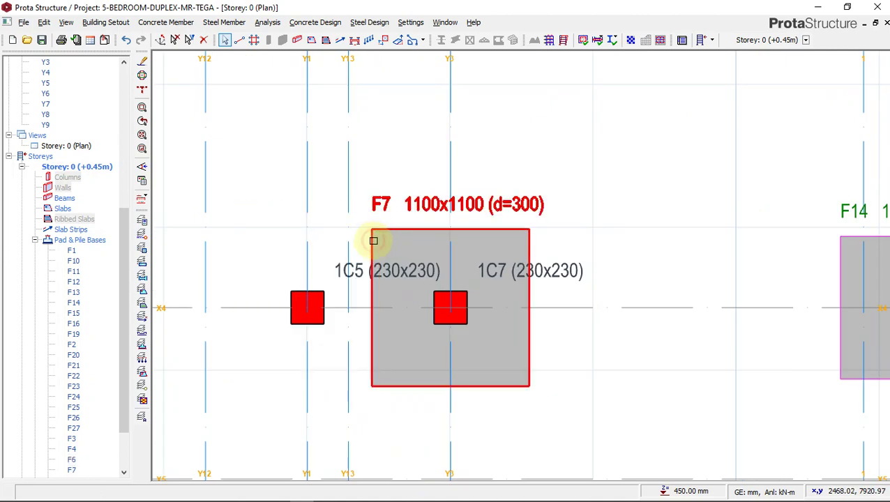
{"action": "key", "text": "Delete"}
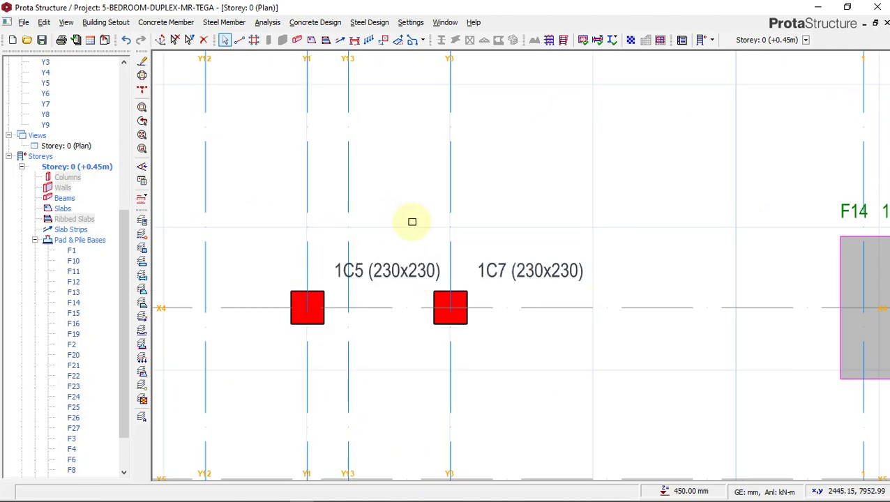
Combine columns 1C5 and 1C7 on axis X4 for shared foundation design.
{"action": "scroll", "coordinate": [427, 244], "scroll_direction": "down", "scroll_amount": 1}
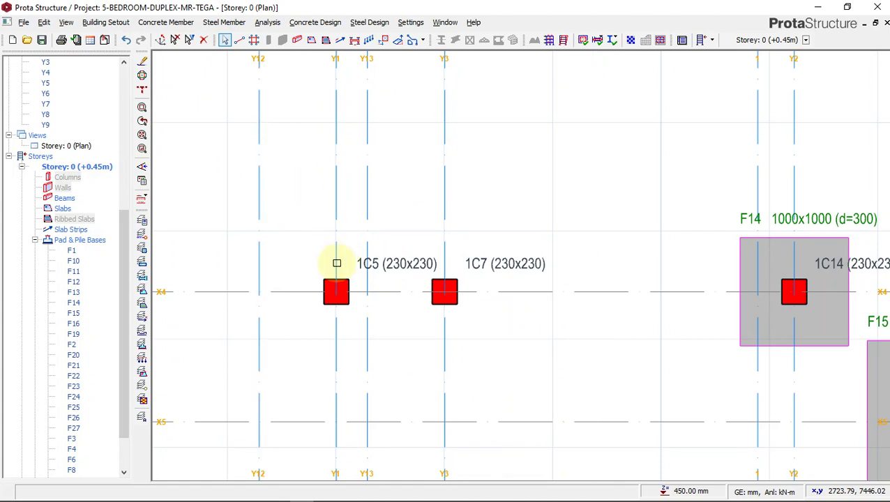
{"action": "left_click_drag", "start_coordinate": [286, 174], "coordinate": [569, 361]}
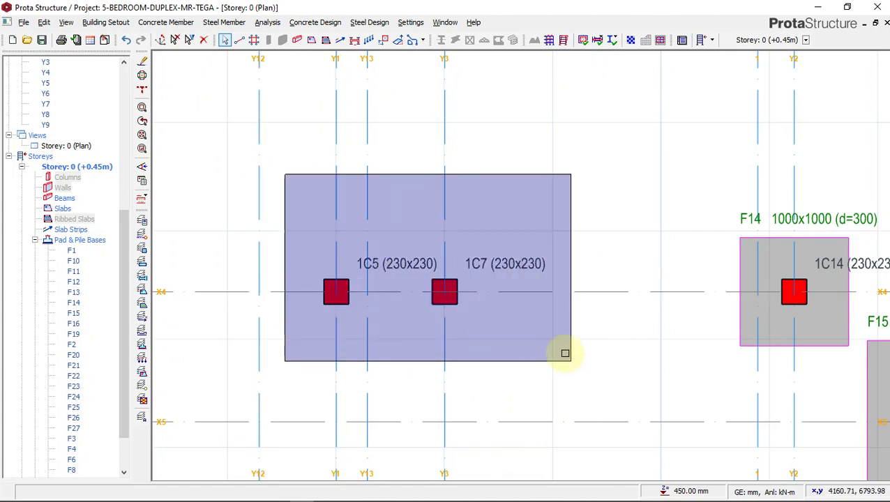
{"action": "right_click", "coordinate": [502, 171]}
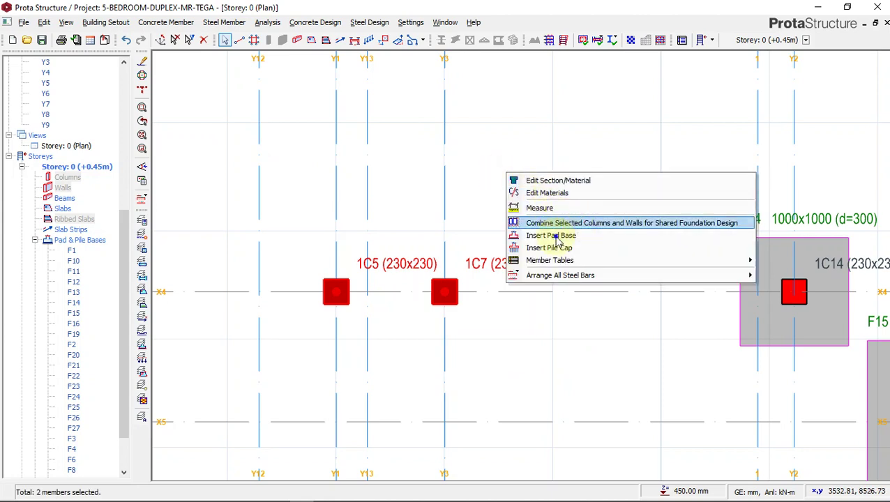
{"action": "left_click", "coordinate": [558, 222]}
Start a shared pad base for the grouped columns 1C5 and 1C7 and calculate it as a square footing with Y12 bars.
{"action": "right_click", "coordinate": [505, 168]}
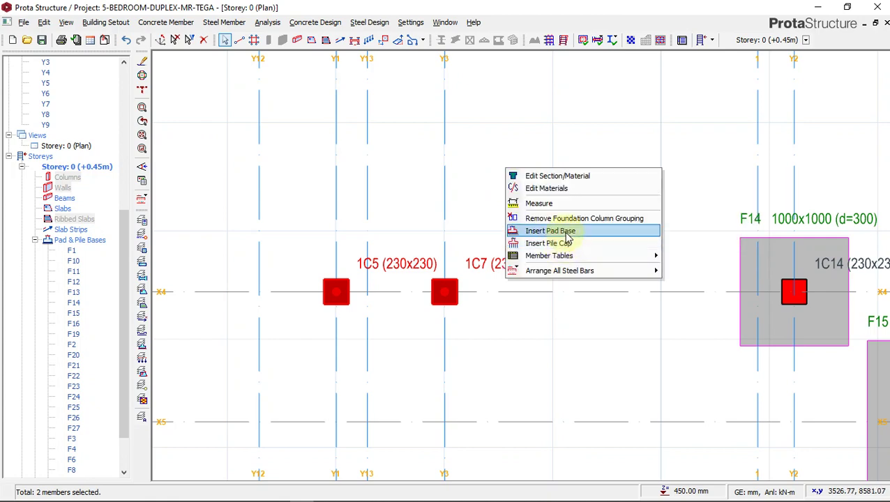
{"action": "left_click", "coordinate": [567, 232]}
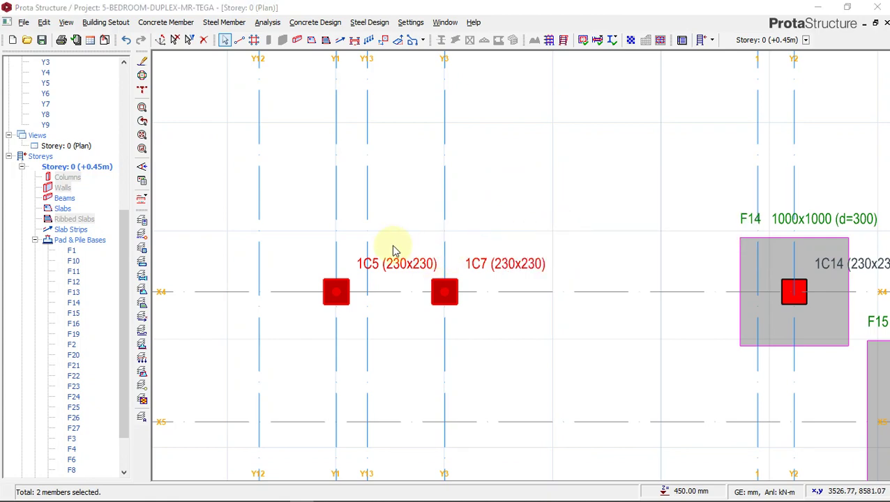
{"action": "left_click", "coordinate": [264, 135]}
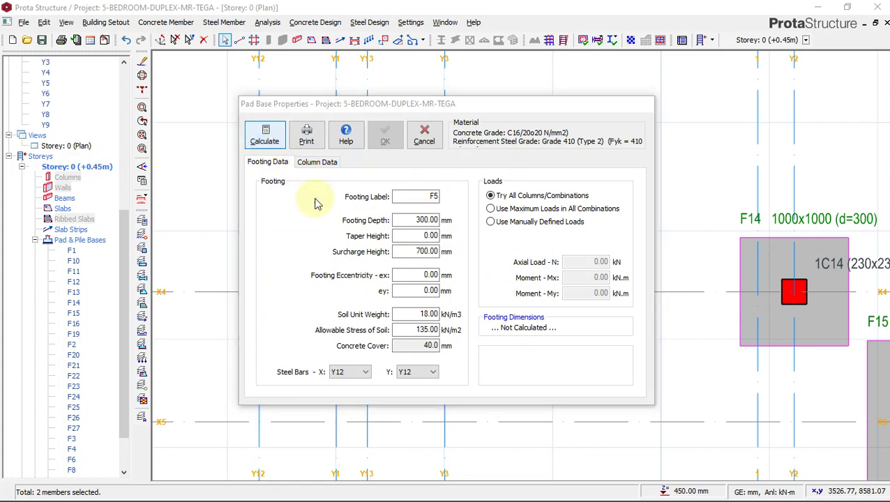
{"action": "left_click", "coordinate": [272, 137]}
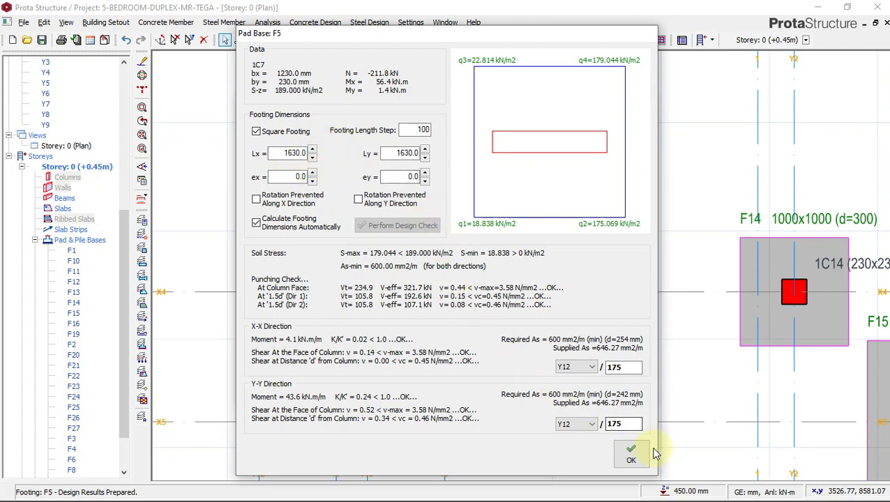
{"action": "left_click", "coordinate": [632, 454]}
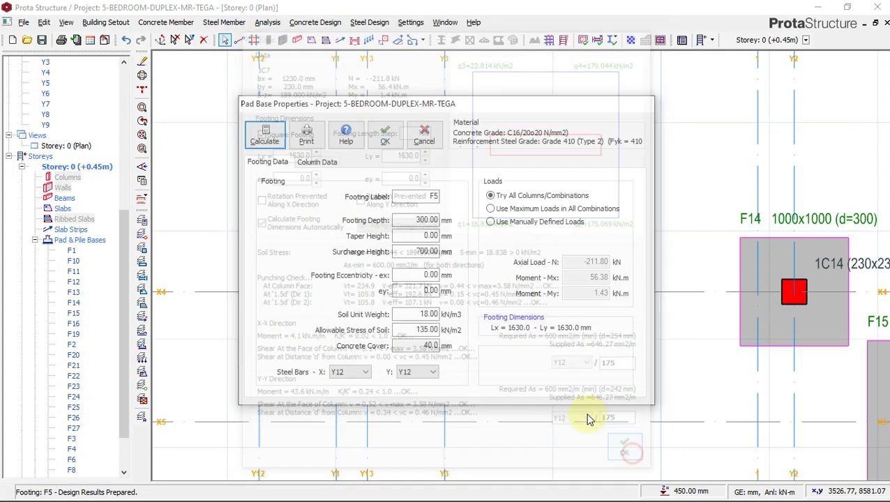
Recalculate the shared pad base for columns 1C5 and 1C7 as a square footing using manually defined loads with the moments cleared, and insert it.
{"action": "left_click", "coordinate": [509, 223]}
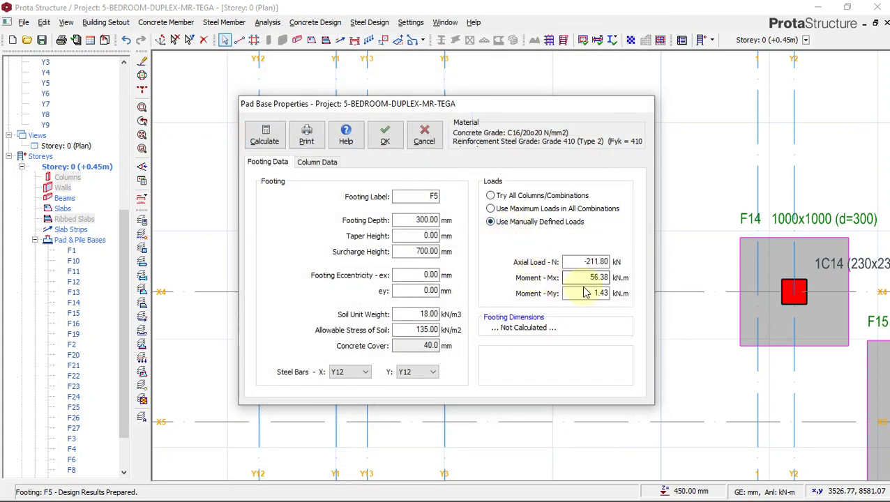
{"action": "left_click_drag", "start_coordinate": [586, 293], "coordinate": [626, 296]}
{"action": "key", "text": "BackSpace"}
{"action": "left_click", "coordinate": [272, 143]}
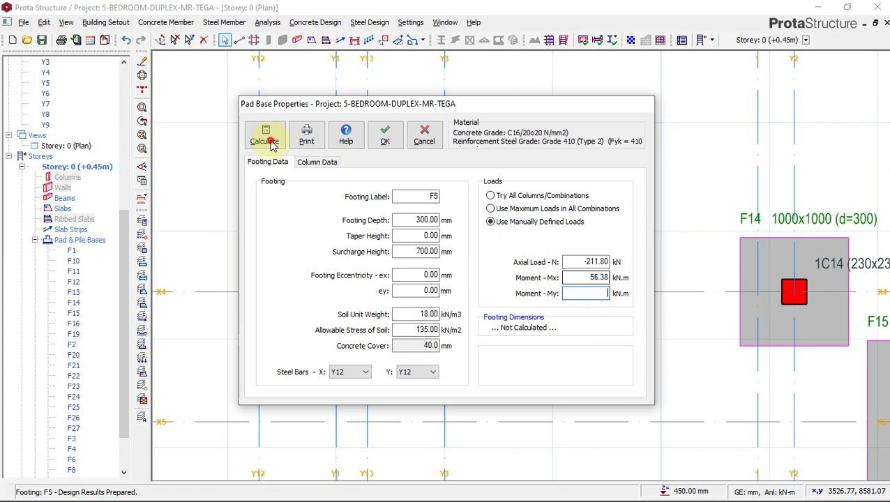
{"action": "left_click", "coordinate": [269, 139]}
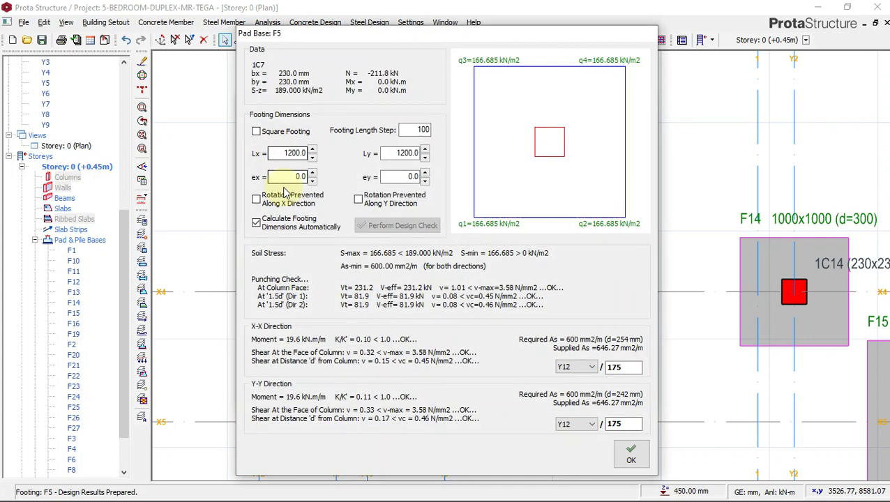
{"action": "left_click", "coordinate": [270, 134]}
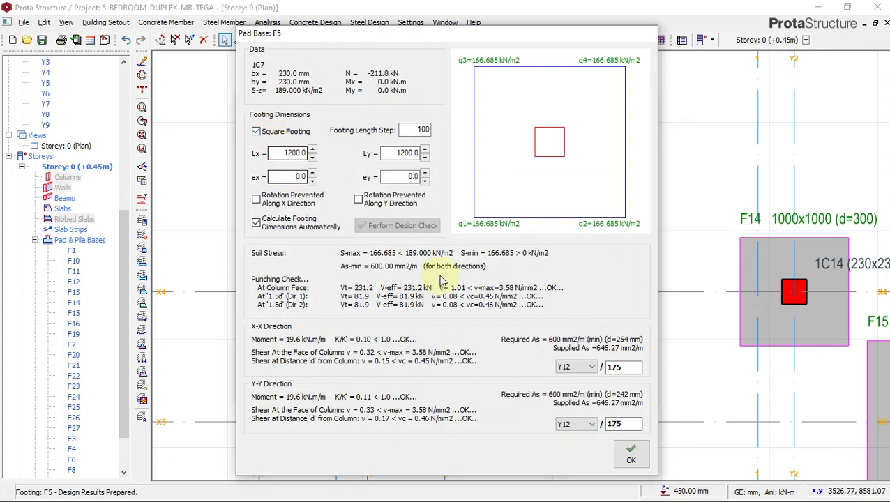
{"action": "left_click", "coordinate": [630, 454]}
{"action": "left_click", "coordinate": [384, 140]}
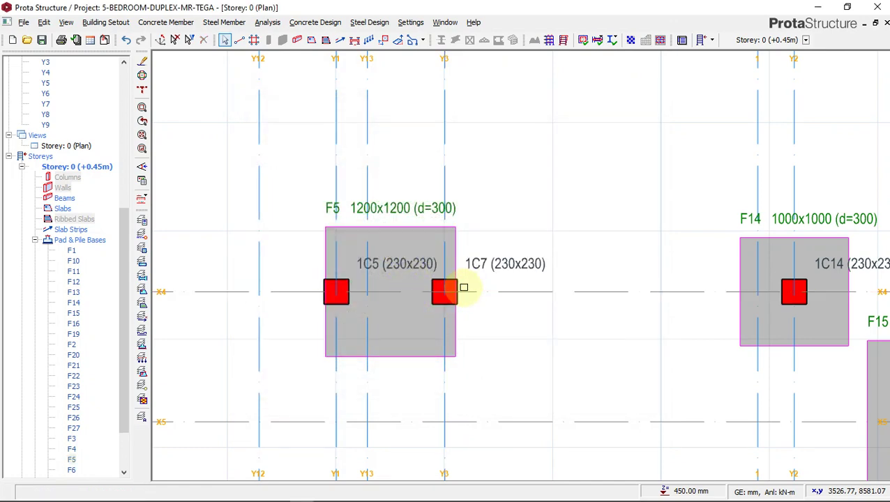
Delete the shared pad base F5 under columns 1C5 and 1C7.
{"action": "scroll", "coordinate": [461, 232], "scroll_direction": "up", "scroll_amount": 2}
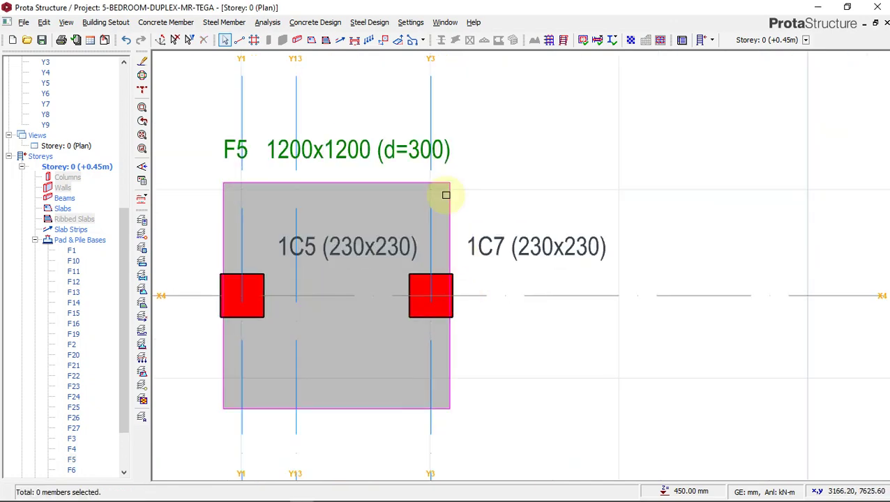
{"action": "left_click", "coordinate": [449, 189]}
{"action": "key", "text": "Delete"}
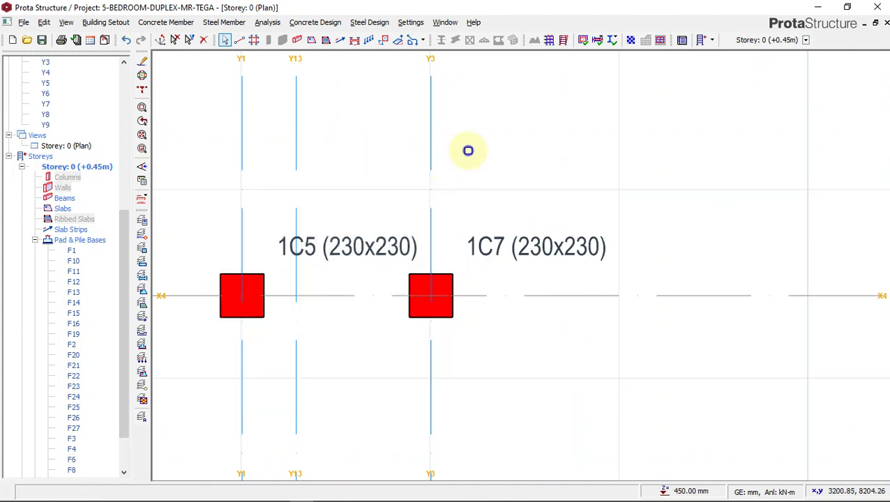
Insert a shared square pad base under columns 1C5 and 1C7, calculated with the Try All Columns/Combinations load option.
{"action": "right_click", "coordinate": [479, 158]}
{"action": "key", "text": "Escape"}
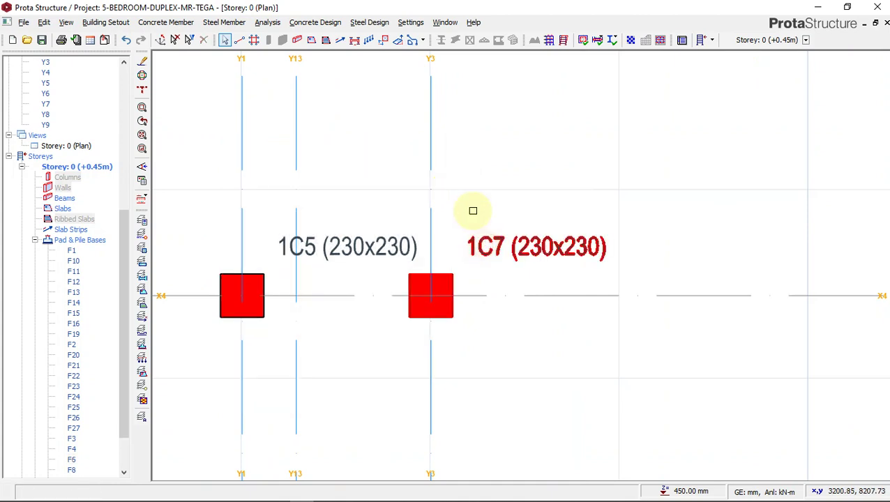
{"action": "key", "text": "ctrl+a"}
{"action": "right_click", "coordinate": [469, 177]}
{"action": "left_click", "coordinate": [491, 232]}
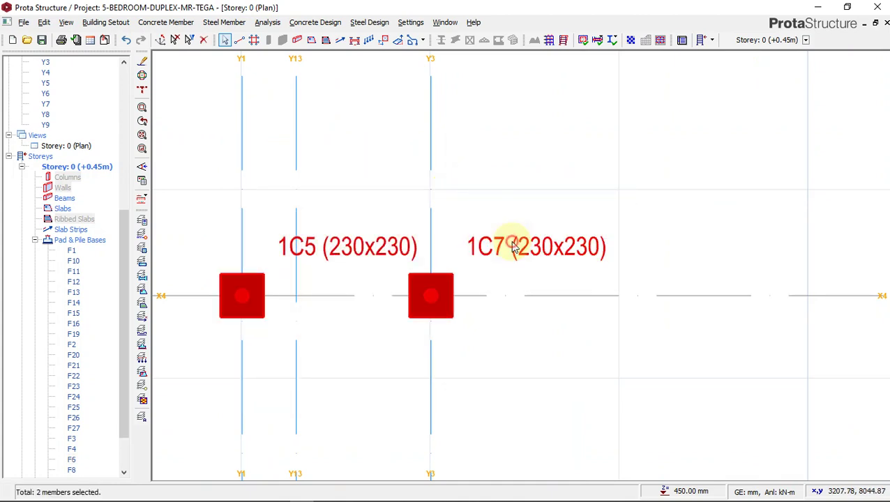
{"action": "double_click", "coordinate": [395, 287]}
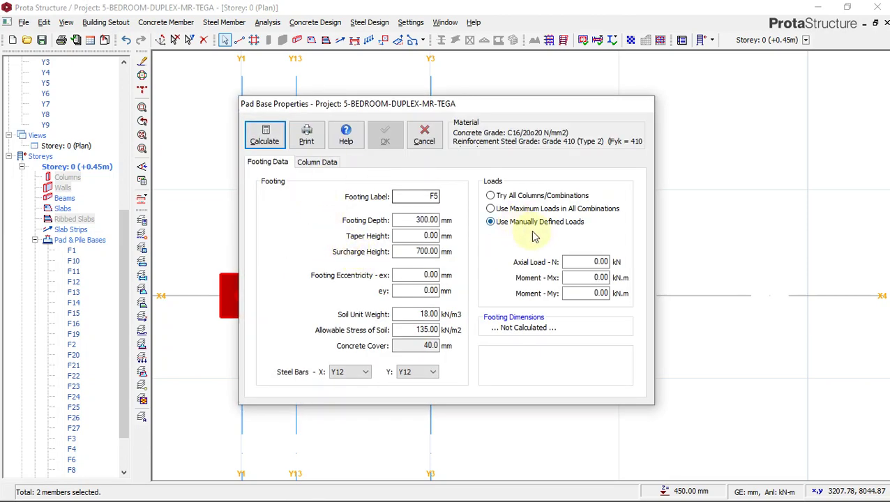
{"action": "left_click", "coordinate": [511, 197]}
{"action": "left_click", "coordinate": [265, 136]}
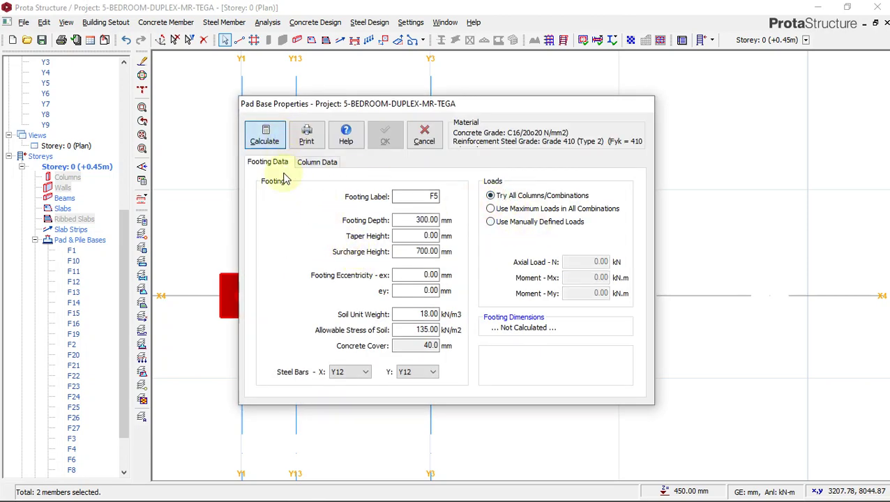
{"action": "left_click", "coordinate": [279, 132]}
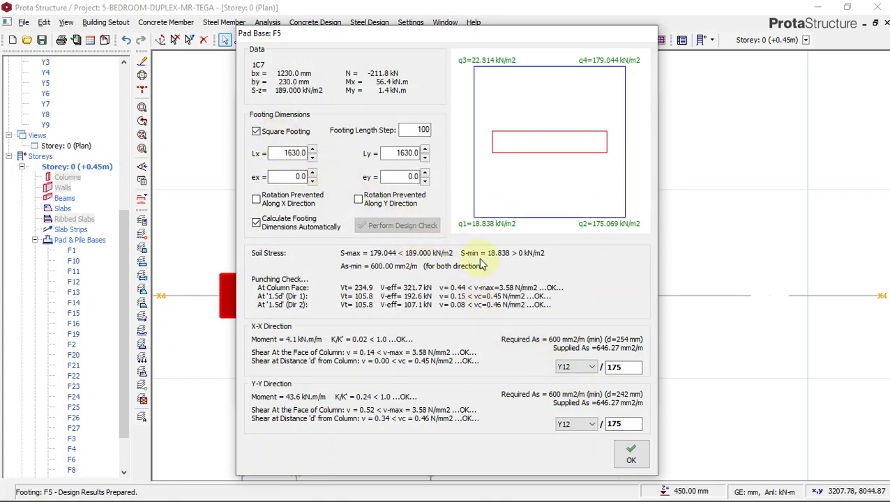
{"action": "left_click", "coordinate": [631, 453]}
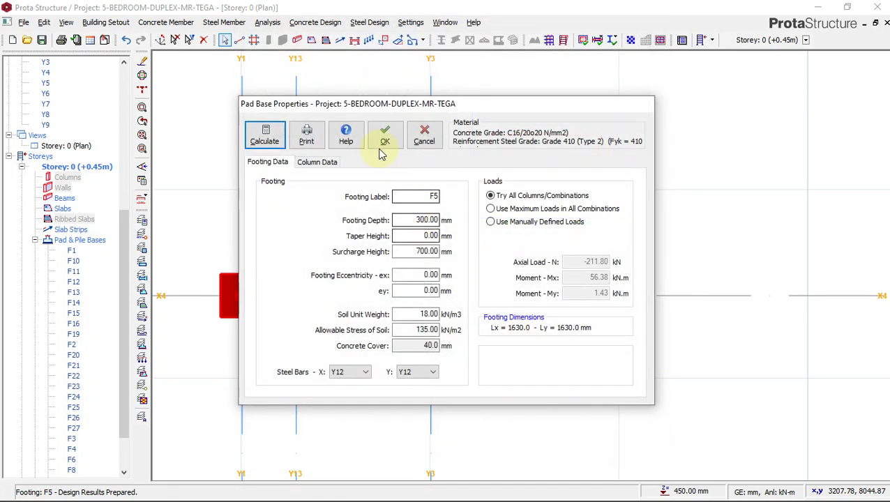
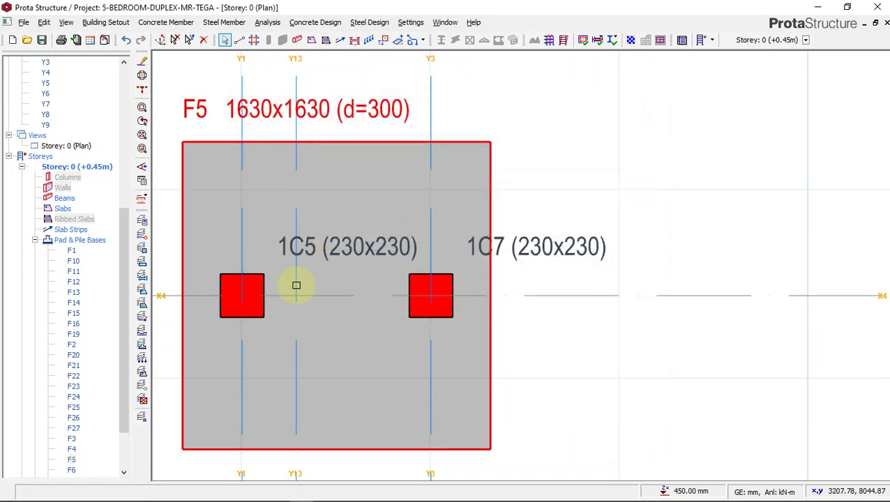
Calculate a pad base for column 1C17 on axis X10 with the Square Footing option enabled and insert it.
{"action": "scroll", "coordinate": [297, 286], "scroll_direction": "down", "scroll_amount": 4}
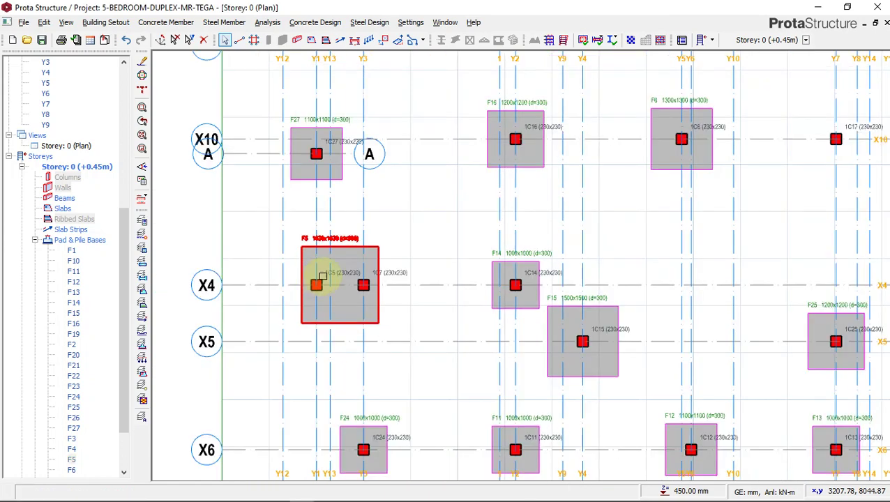
{"action": "scroll", "coordinate": [332, 279], "scroll_direction": "up", "scroll_amount": 2}
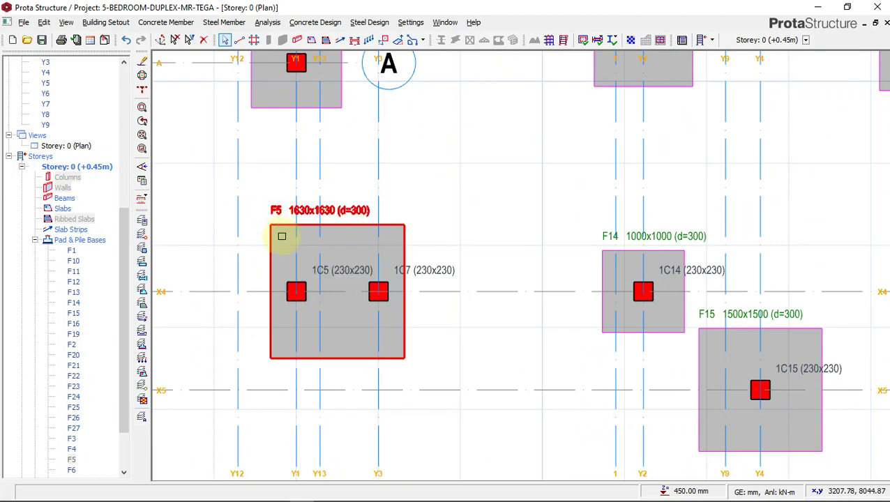
{"action": "scroll", "coordinate": [666, 253], "scroll_direction": "down", "scroll_amount": 3}
{"action": "scroll", "coordinate": [473, 196], "scroll_direction": "up", "scroll_amount": 5}
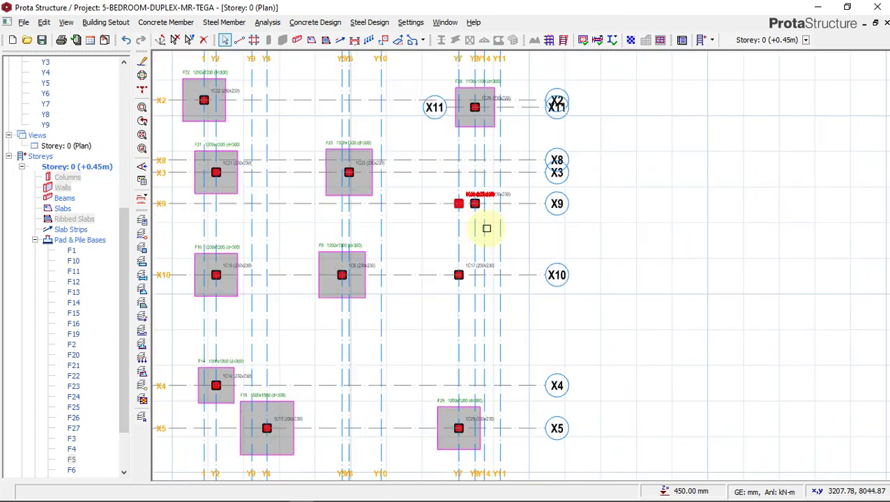
{"action": "left_click", "coordinate": [465, 279]}
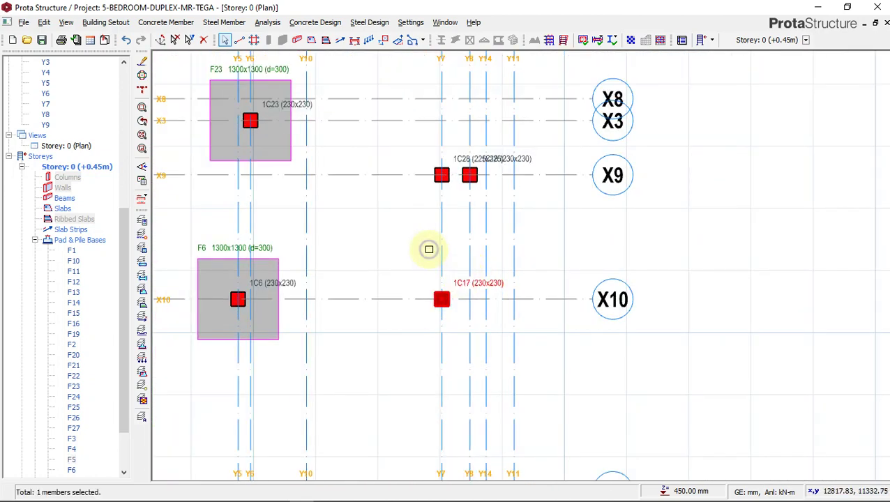
{"action": "right_click", "coordinate": [428, 249]}
{"action": "left_click", "coordinate": [490, 304]}
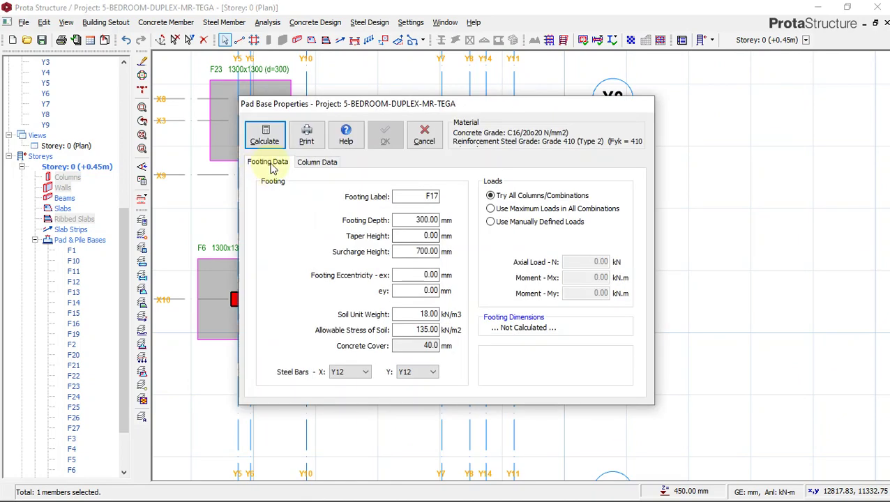
{"action": "left_click", "coordinate": [279, 139]}
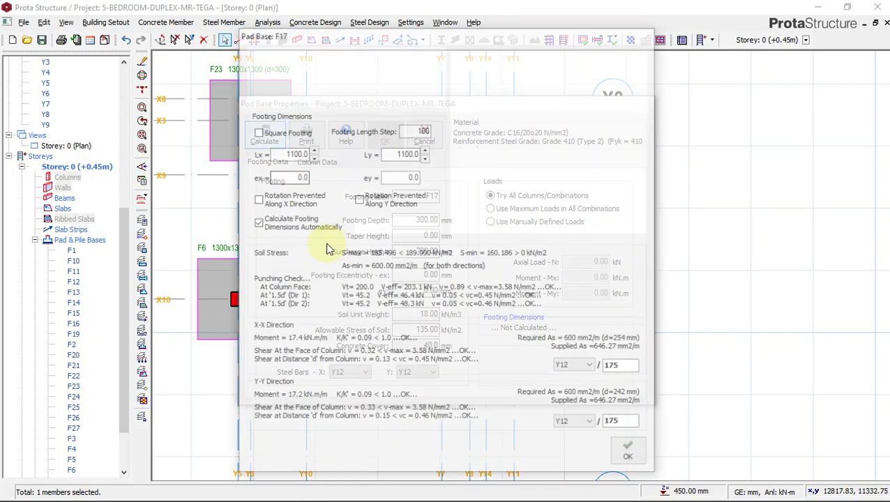
{"action": "left_click", "coordinate": [266, 134]}
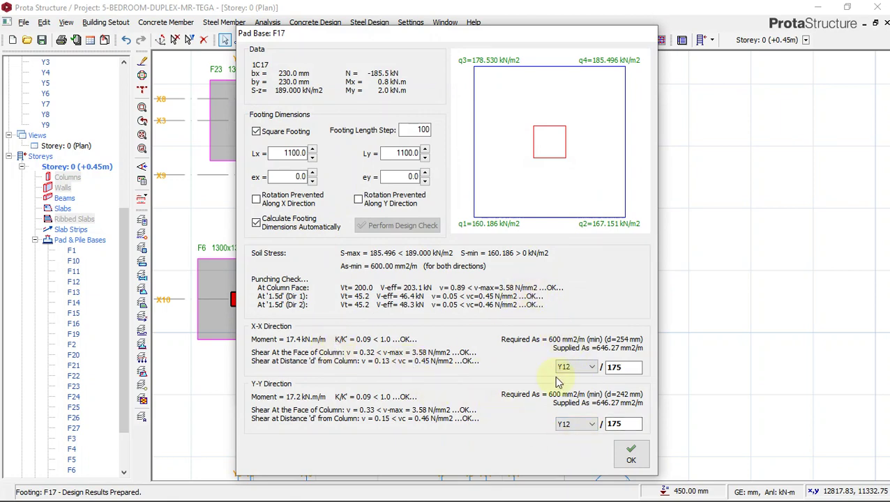
{"action": "left_click", "coordinate": [630, 462]}
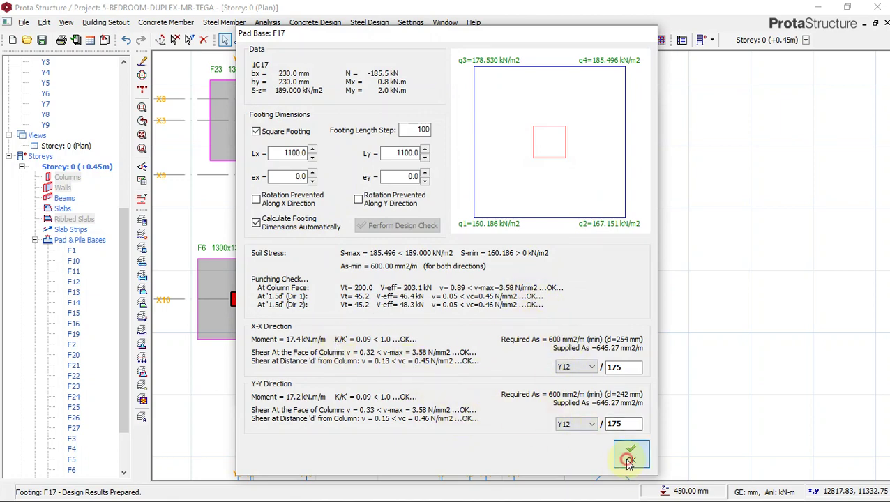
{"action": "left_click", "coordinate": [389, 140]}
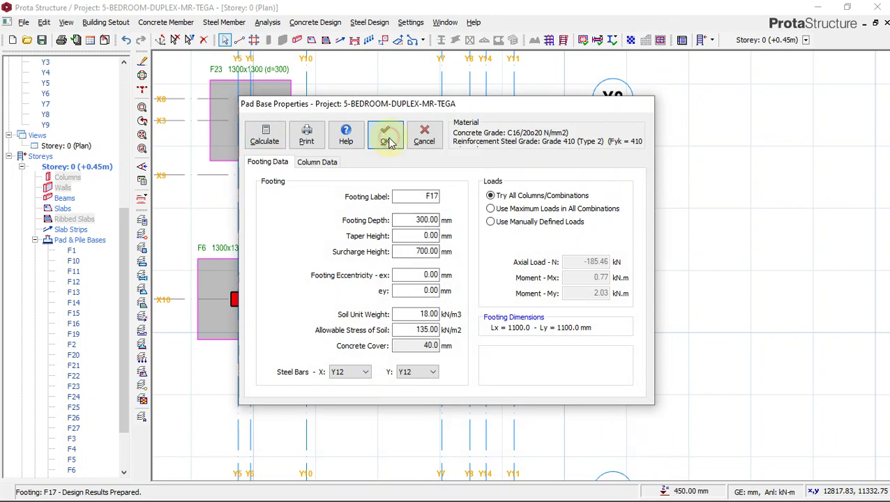
{"action": "left_click", "coordinate": [387, 139]}
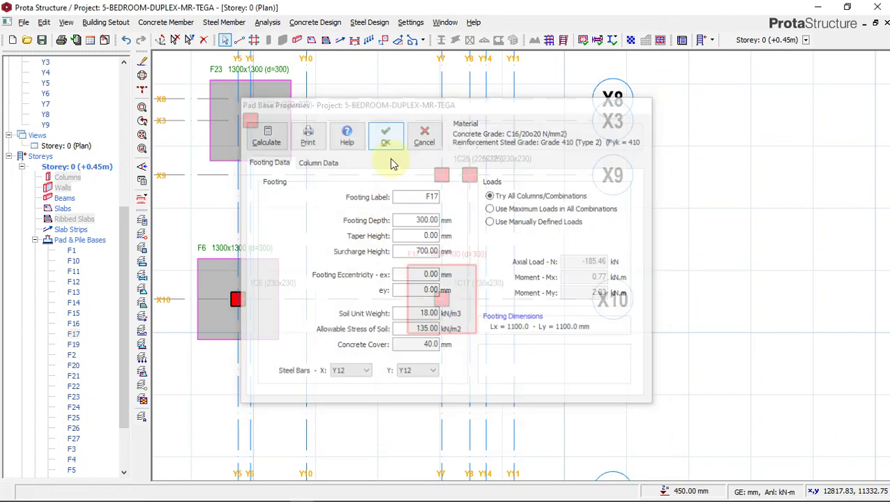
Combine the closely spaced columns 1C28 and 1C18 on axis X9 for shared foundation design.
{"action": "middle_click_drag", "start_coordinate": [441, 175], "coordinate": [468, 267]}
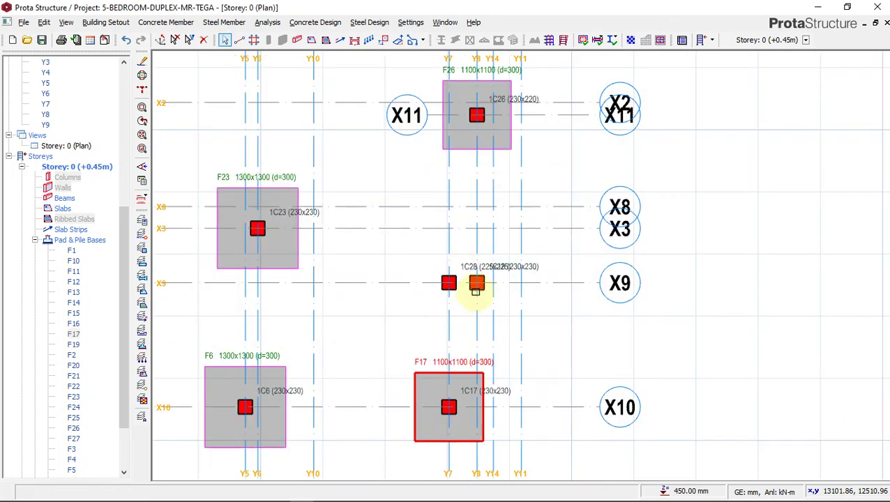
{"action": "scroll", "coordinate": [500, 276], "scroll_direction": "up", "scroll_amount": 2}
{"action": "left_click_drag", "start_coordinate": [364, 215], "coordinate": [600, 345]}
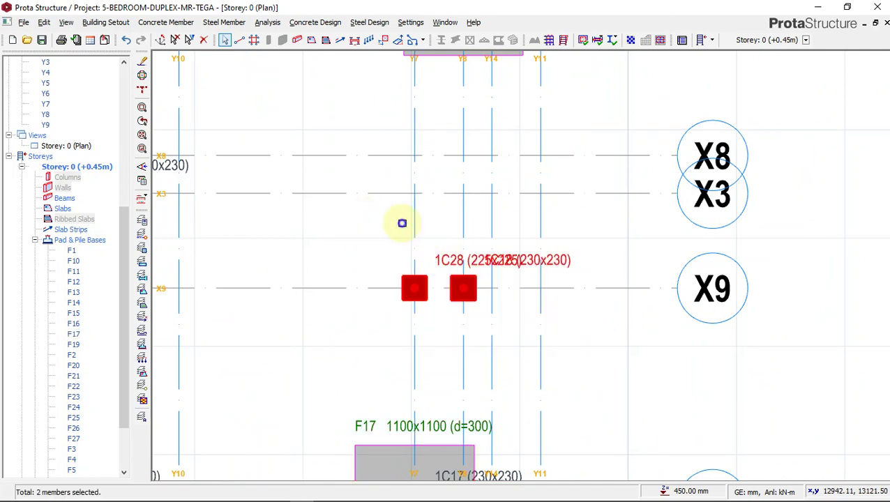
{"action": "right_click", "coordinate": [401, 223]}
{"action": "left_click", "coordinate": [499, 274]}
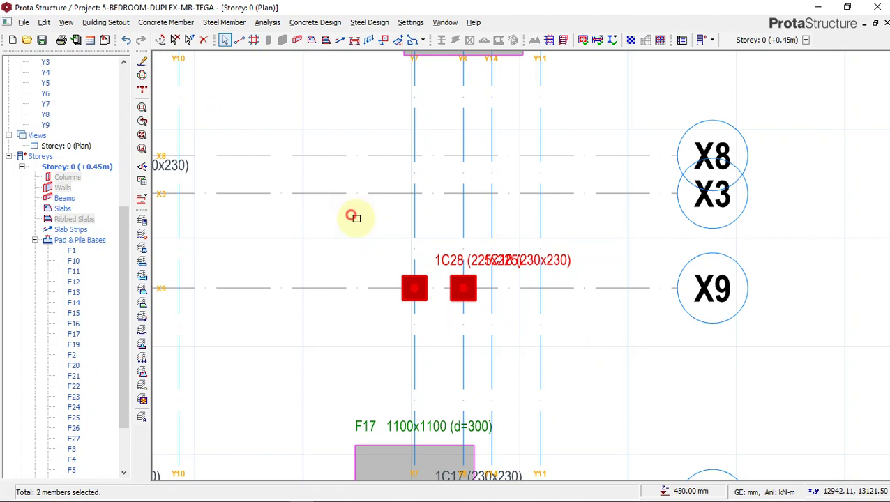
{"action": "left_click", "coordinate": [352, 208]}
{"action": "left_click", "coordinate": [598, 338]}
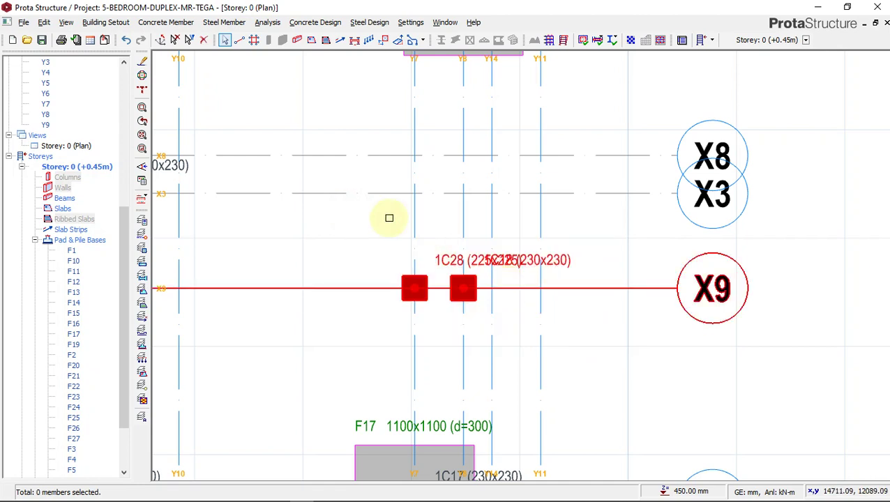
{"action": "right_click", "coordinate": [370, 203]}
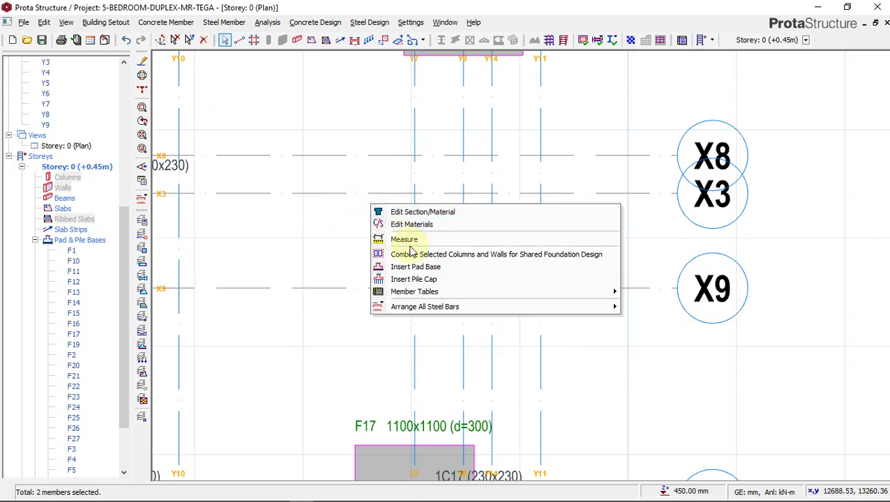
{"action": "left_click", "coordinate": [450, 256]}
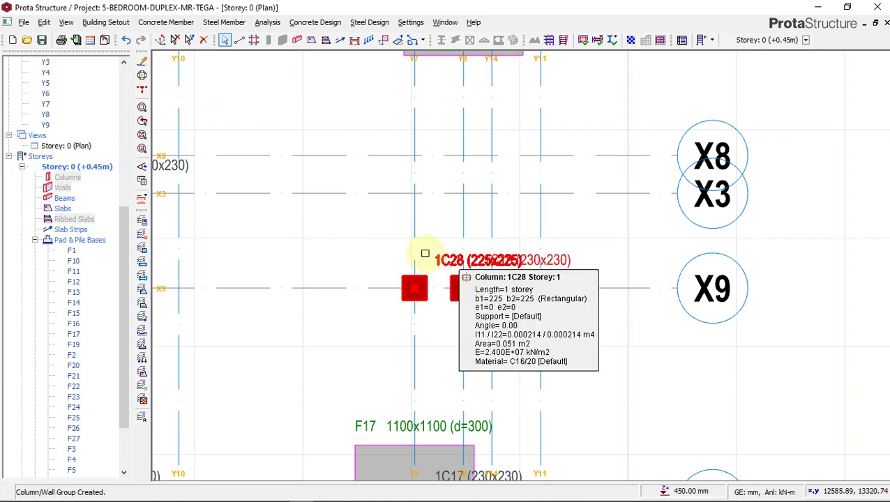
Calculate a shared pad base for the grouped columns 1C28 and 1C18 as a square footing and insert it.
{"action": "right_click", "coordinate": [368, 220]}
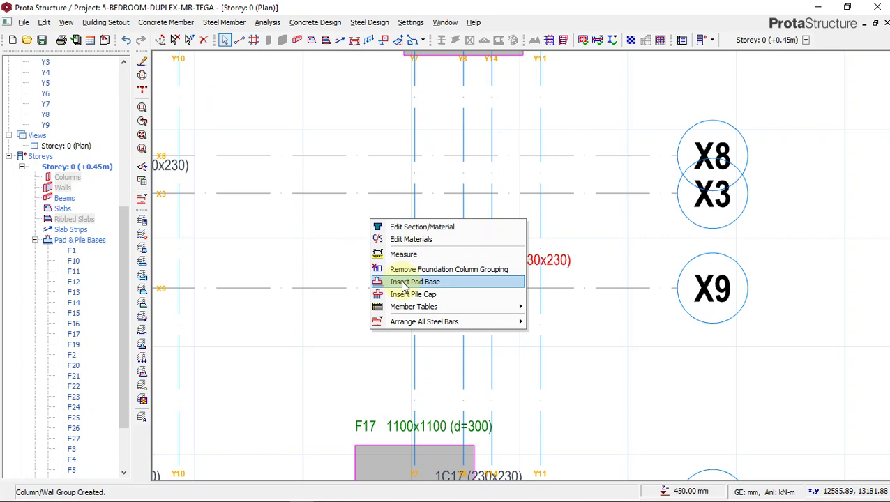
{"action": "left_click", "coordinate": [402, 284]}
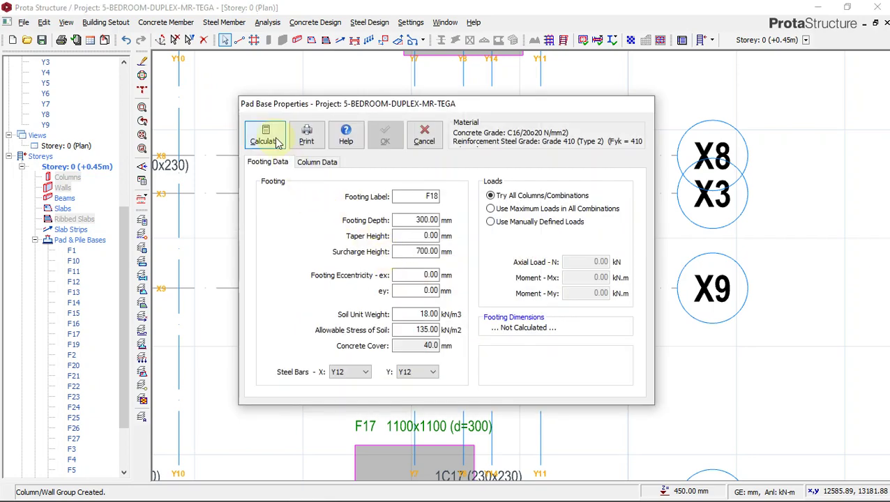
{"action": "left_click", "coordinate": [277, 141]}
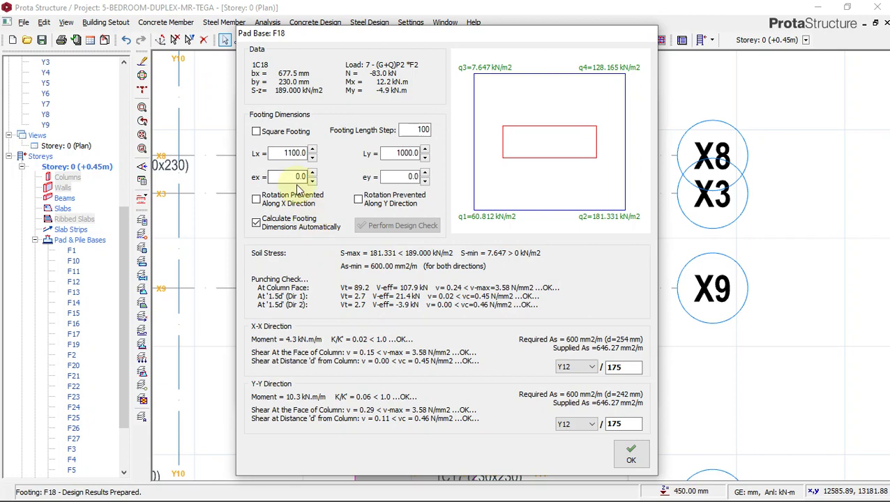
{"action": "left_click", "coordinate": [276, 136]}
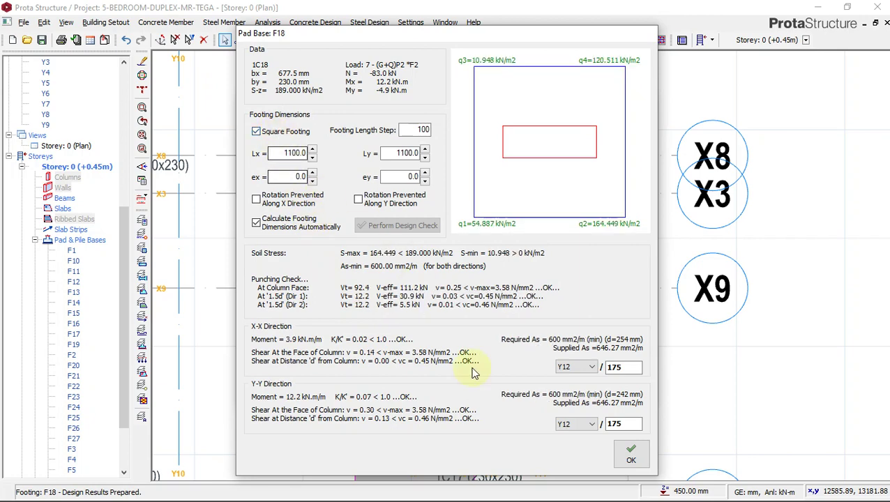
{"action": "left_click", "coordinate": [631, 453]}
{"action": "left_click", "coordinate": [399, 150]}
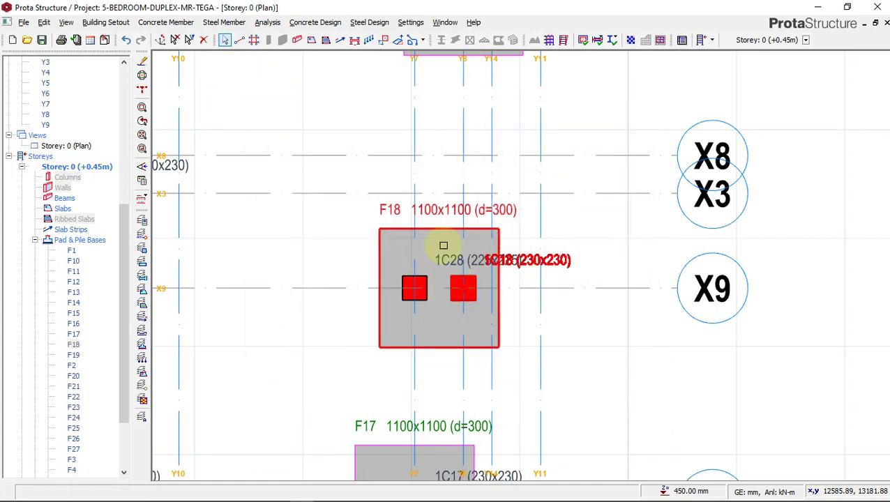
Try to replace footing F18 with a 1200 × 1200 mm square pad base calculated for column 1C28 on axis X9.
{"action": "scroll", "coordinate": [435, 213], "scroll_direction": "up", "scroll_amount": 2}
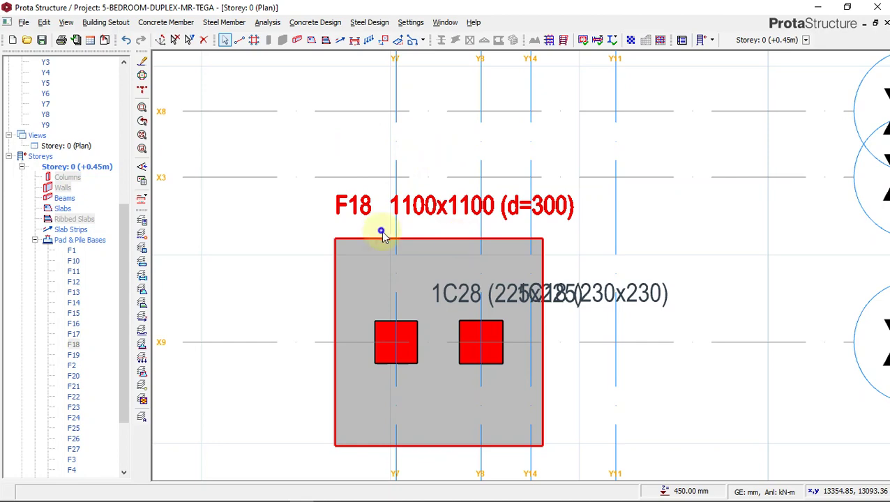
{"action": "right_click", "coordinate": [345, 196]}
{"action": "left_click", "coordinate": [349, 201]}
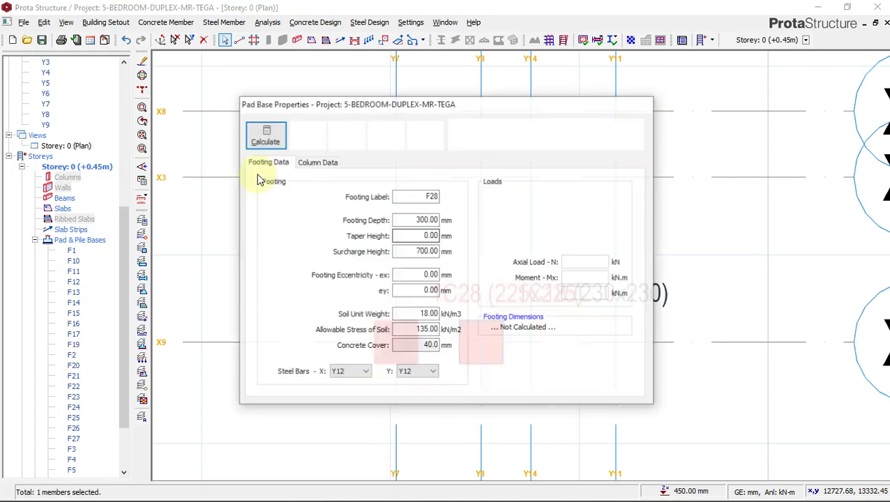
{"action": "left_click", "coordinate": [269, 140]}
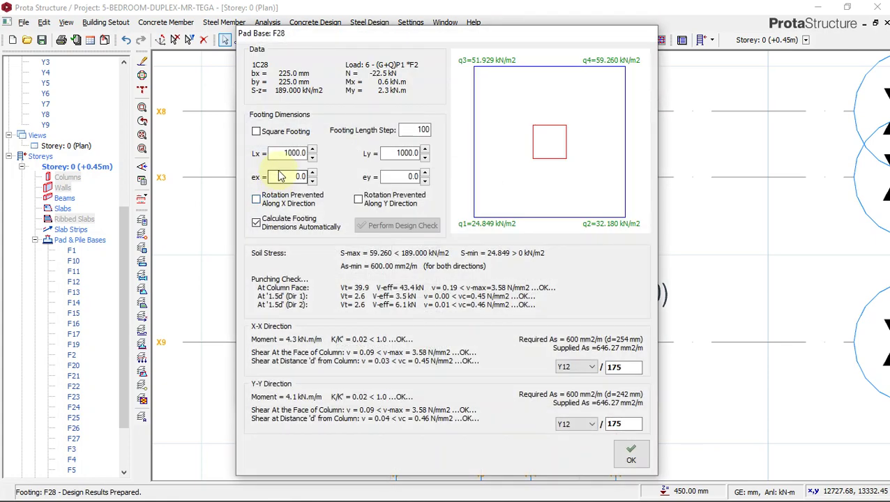
{"action": "left_click", "coordinate": [257, 132]}
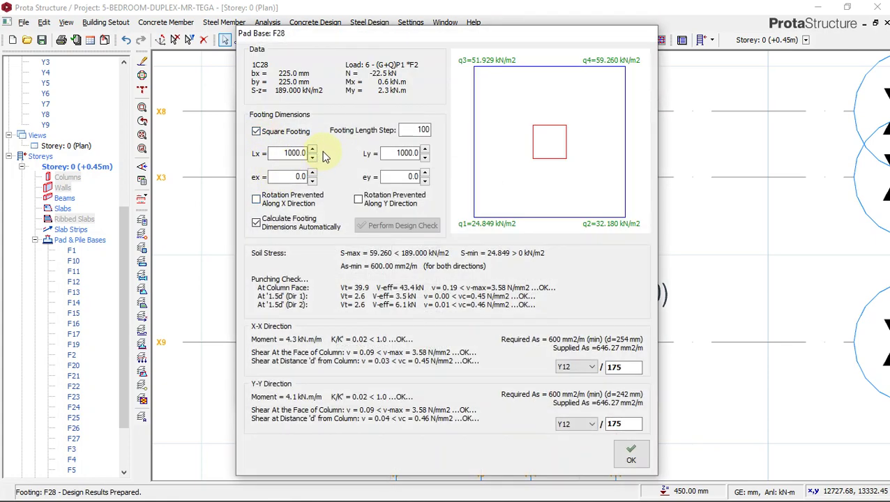
{"action": "left_click", "coordinate": [312, 149]}
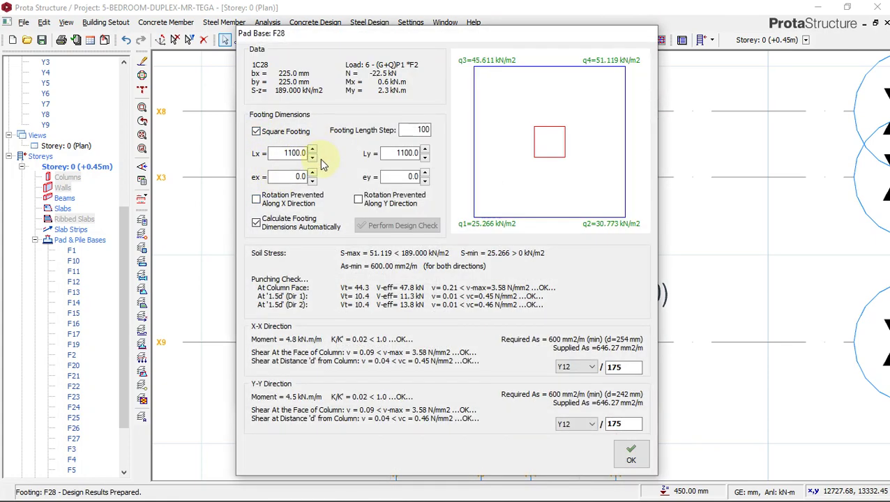
{"action": "left_click", "coordinate": [312, 150]}
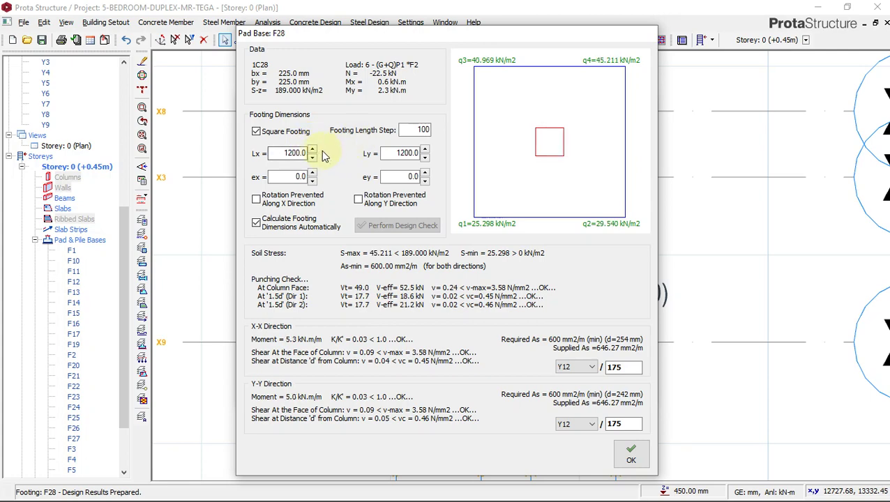
{"action": "left_click", "coordinate": [631, 453]}
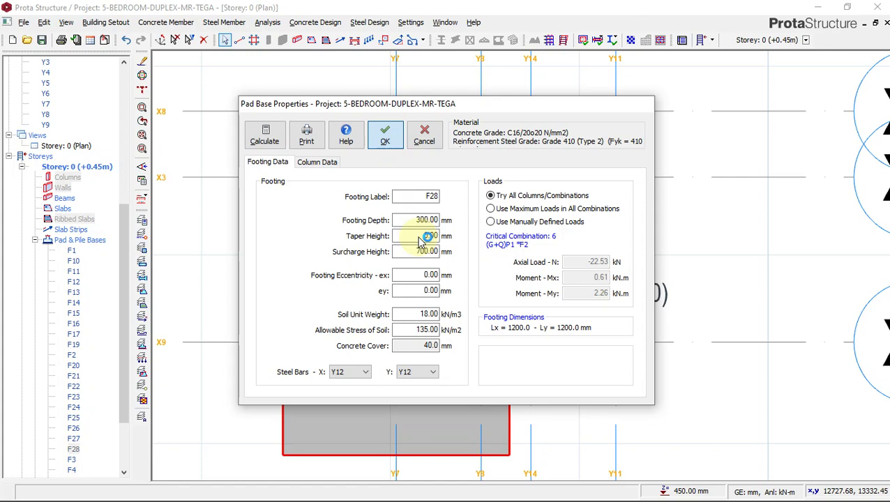
{"action": "key", "text": "Return"}
{"action": "scroll", "coordinate": [463, 260], "scroll_direction": "down", "scroll_amount": 3}
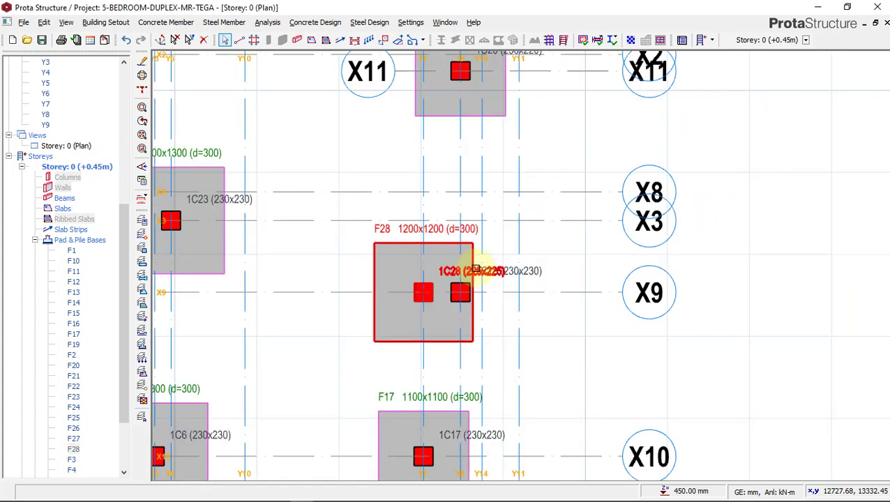
Review the properties of the off-centre pad base F28 on axis X9 and delete it.
{"action": "scroll", "coordinate": [415, 200], "scroll_direction": "up", "scroll_amount": 1}
{"action": "right_click", "coordinate": [363, 150]}
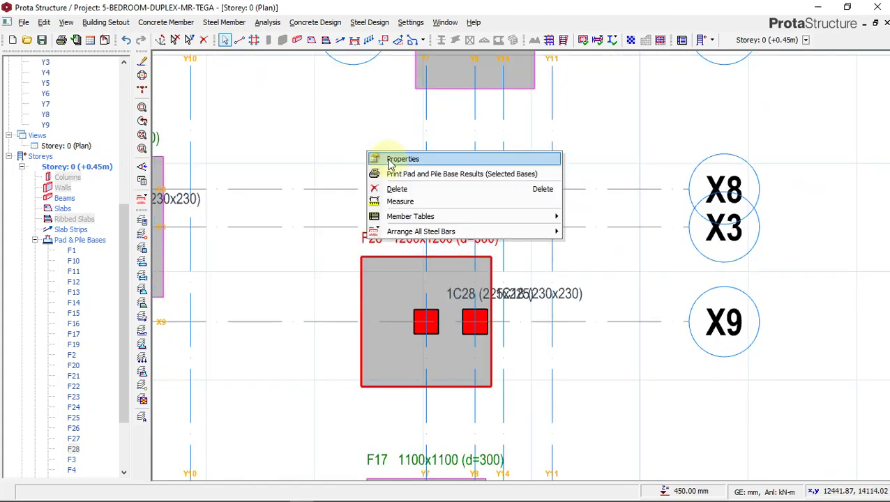
{"action": "left_click", "coordinate": [391, 156]}
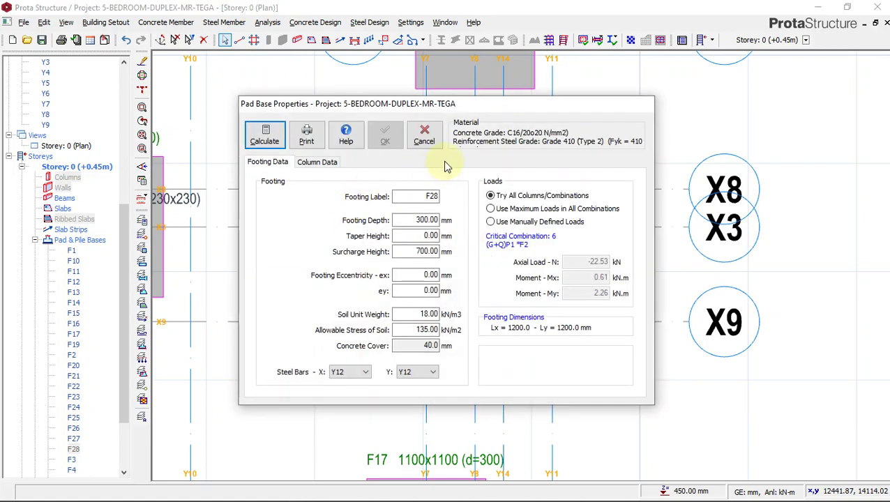
{"action": "left_click", "coordinate": [425, 134]}
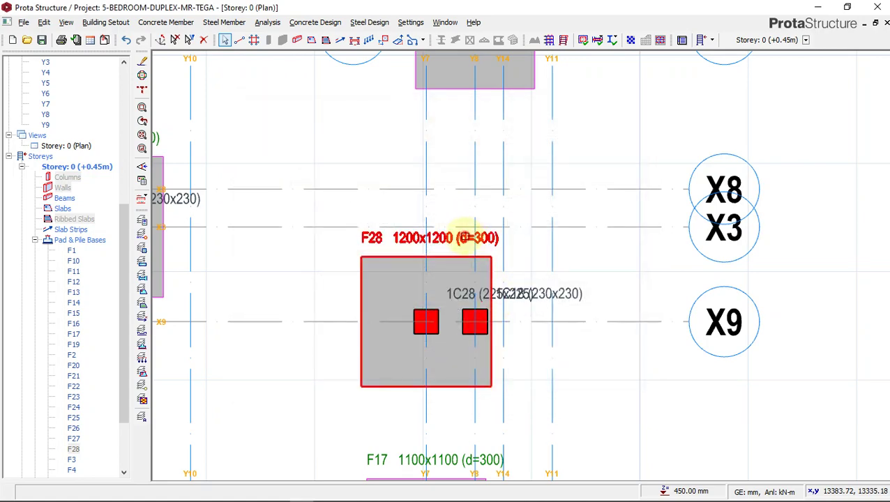
{"action": "key", "text": "Delete"}
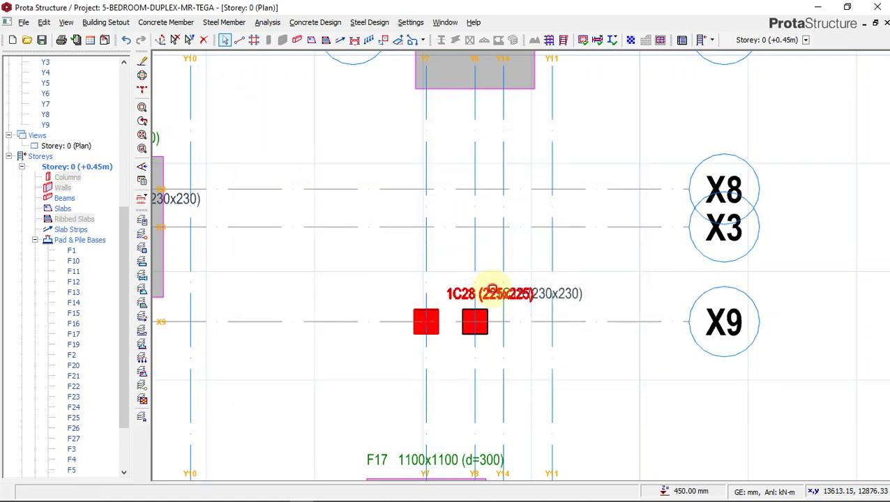
Calculate a shared pad base for columns 1C28 and 1C18 as a 1200 × 1200 mm square footing and insert it.
{"action": "right_click", "coordinate": [369, 198]}
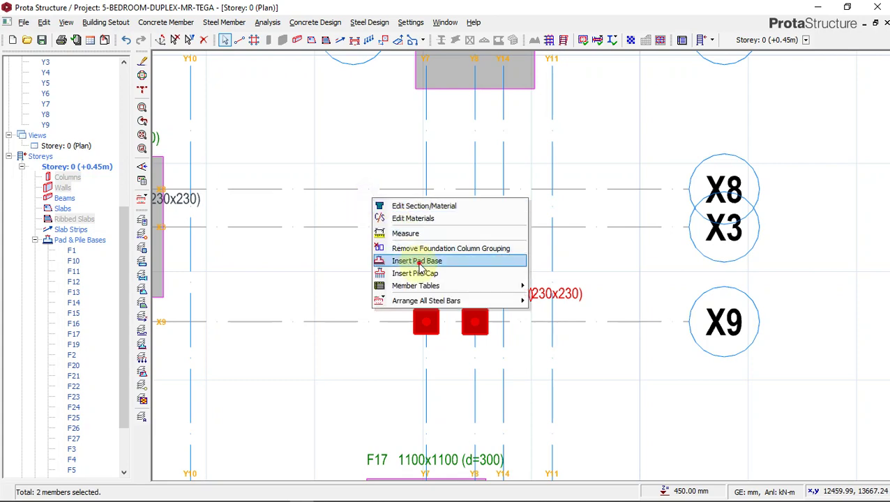
{"action": "left_click", "coordinate": [418, 263]}
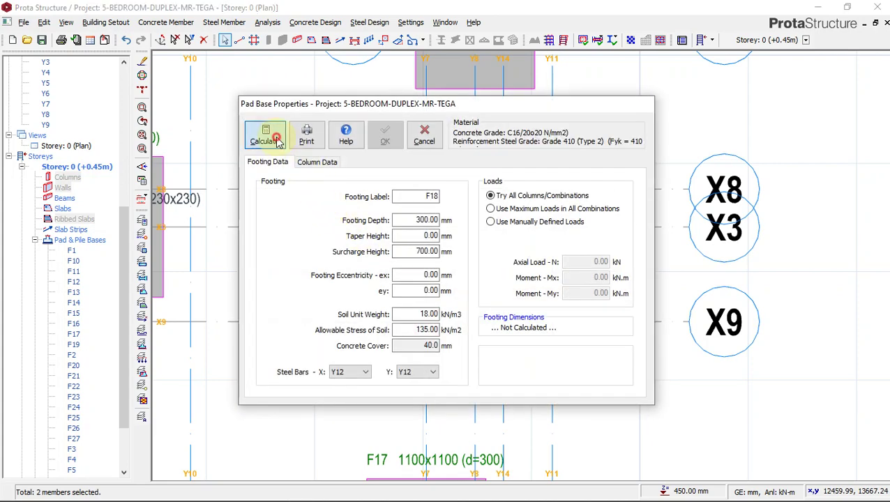
{"action": "left_click", "coordinate": [276, 140]}
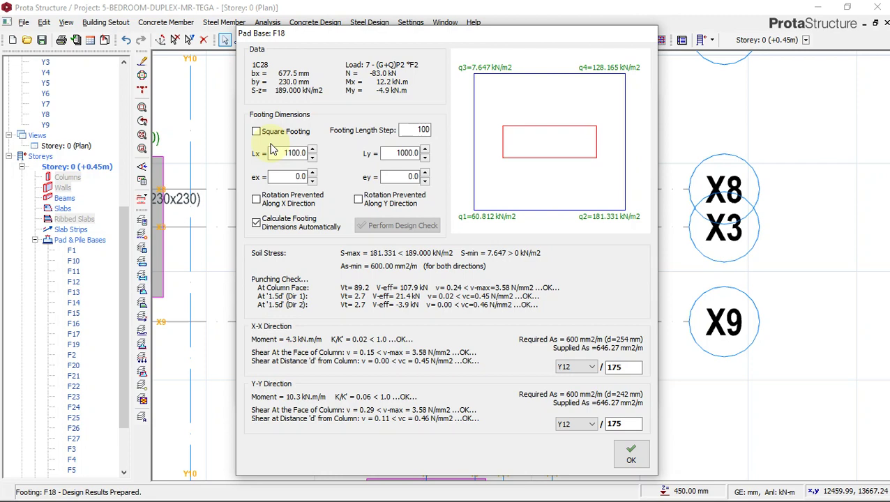
{"action": "left_click", "coordinate": [256, 132]}
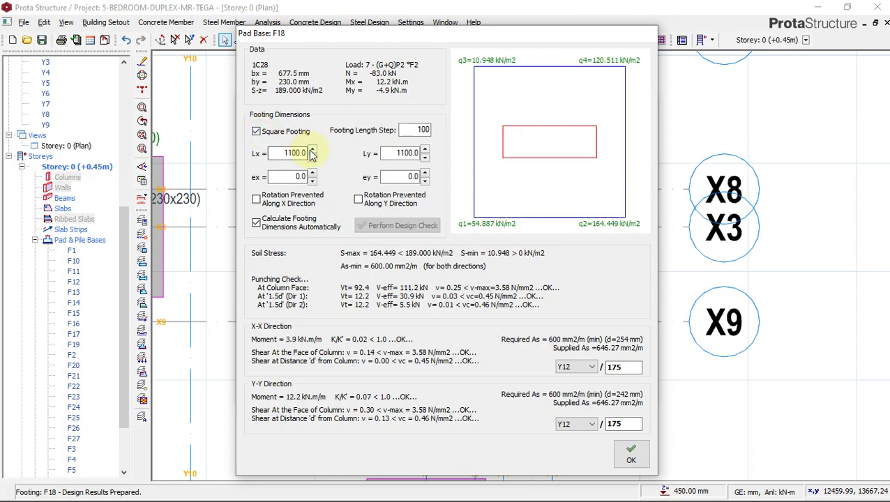
{"action": "left_click", "coordinate": [312, 150]}
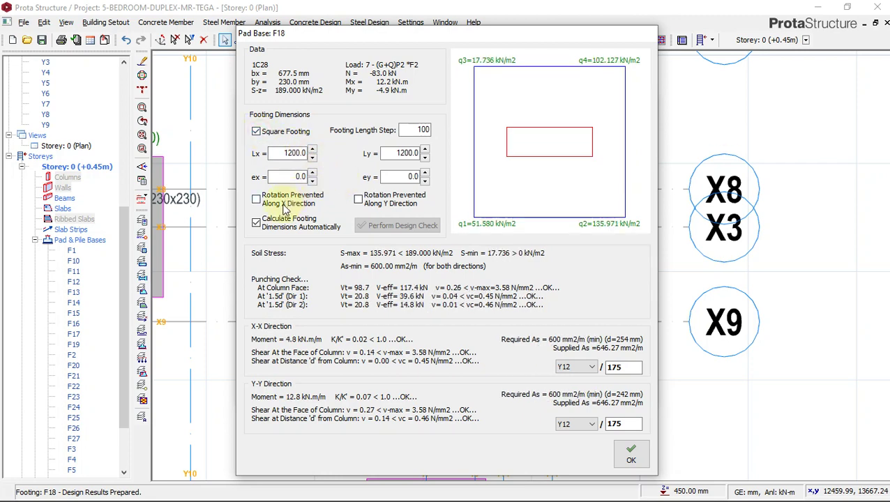
{"action": "left_click", "coordinate": [632, 455]}
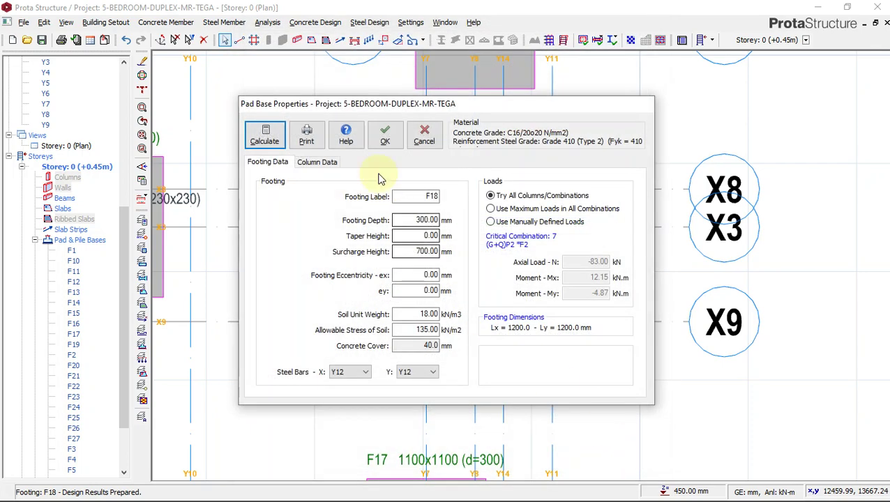
{"action": "left_click", "coordinate": [383, 137]}
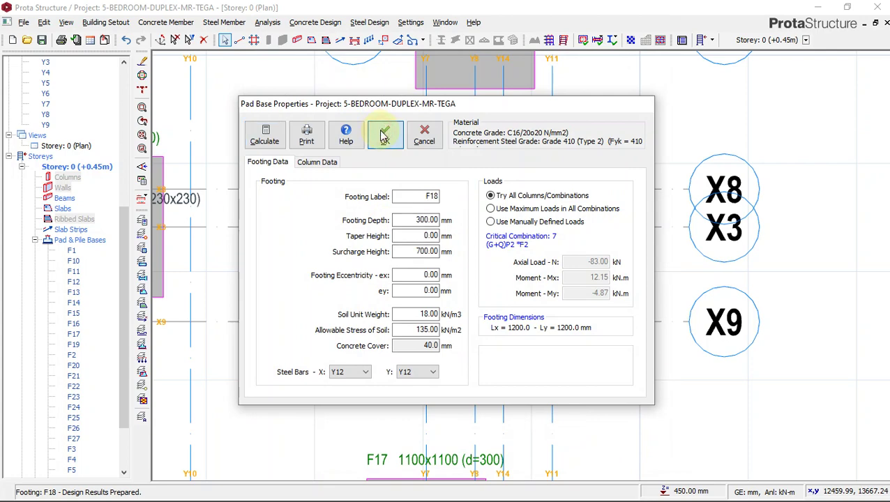
{"action": "left_click", "coordinate": [383, 137]}
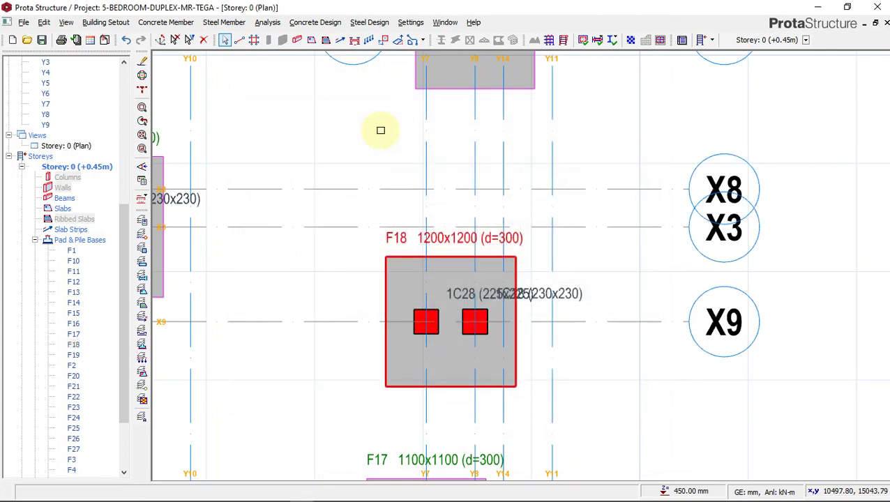
Check the pad base layout on the Storey 0 plan and inspect it in a 3D view.
{"action": "scroll", "coordinate": [482, 307], "scroll_direction": "up", "scroll_amount": 3}
{"action": "scroll", "coordinate": [544, 279], "scroll_direction": "down", "scroll_amount": 4}
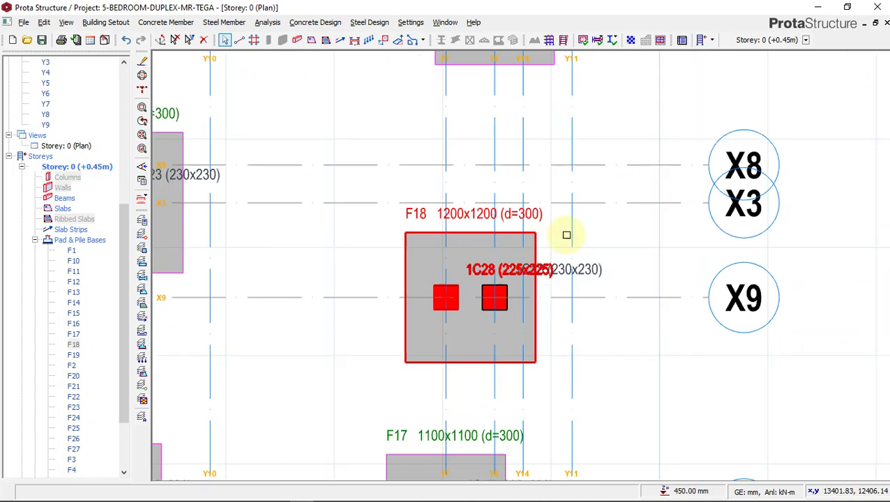
{"action": "scroll", "coordinate": [523, 261], "scroll_direction": "down", "scroll_amount": 5}
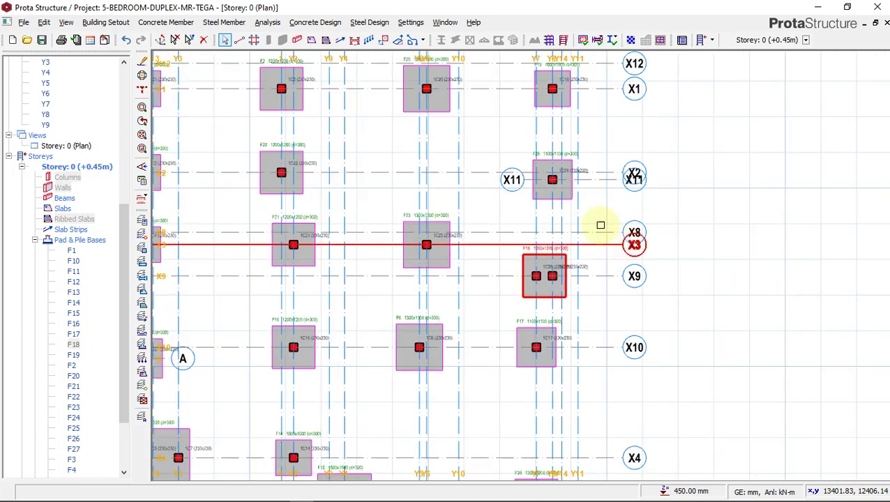
{"action": "middle_click_drag", "start_coordinate": [520, 297], "coordinate": [532, 225]}
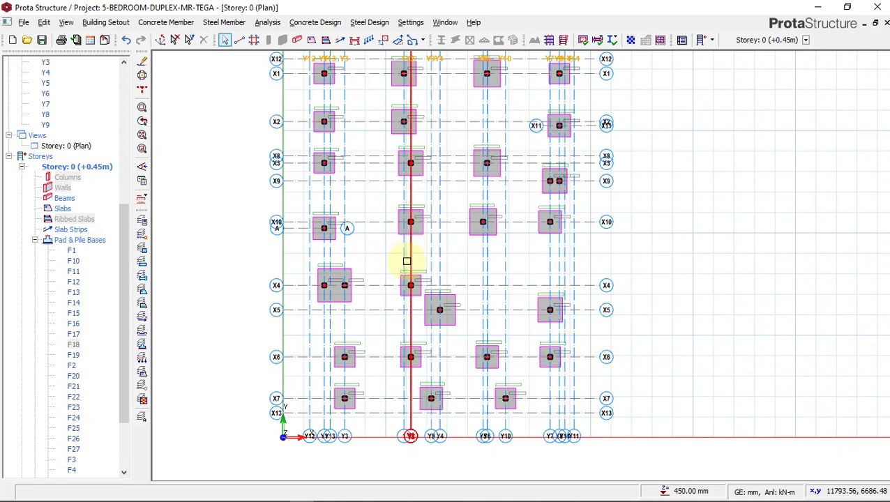
{"action": "left_click", "coordinate": [67, 147]}
{"action": "right_click", "coordinate": [67, 148]}
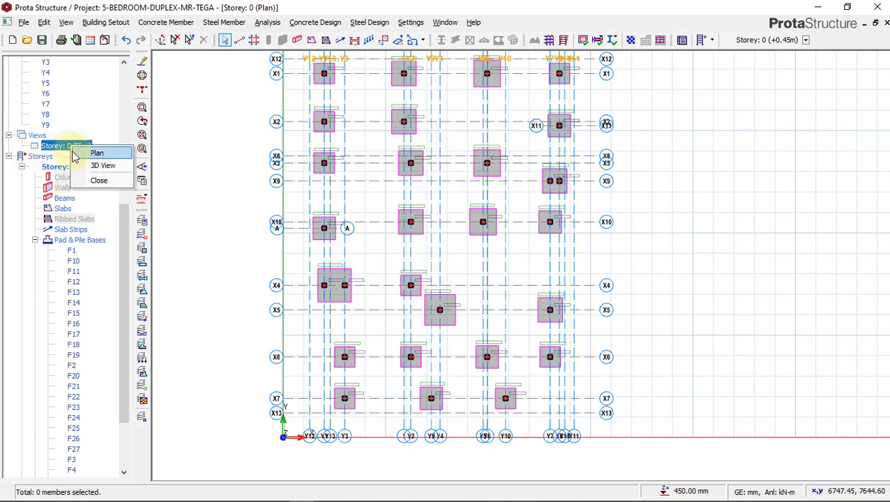
{"action": "left_click", "coordinate": [87, 166]}
{"action": "scroll", "coordinate": [563, 412], "scroll_direction": "down", "scroll_amount": 2}
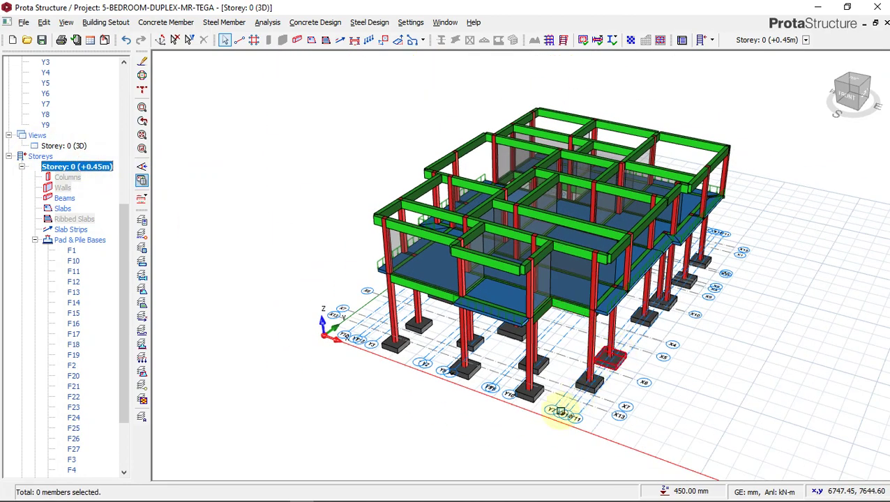
{"action": "scroll", "coordinate": [520, 384], "scroll_direction": "up", "scroll_amount": 4}
{"action": "middle_click_drag", "start_coordinate": [521, 377], "coordinate": [445, 352]}
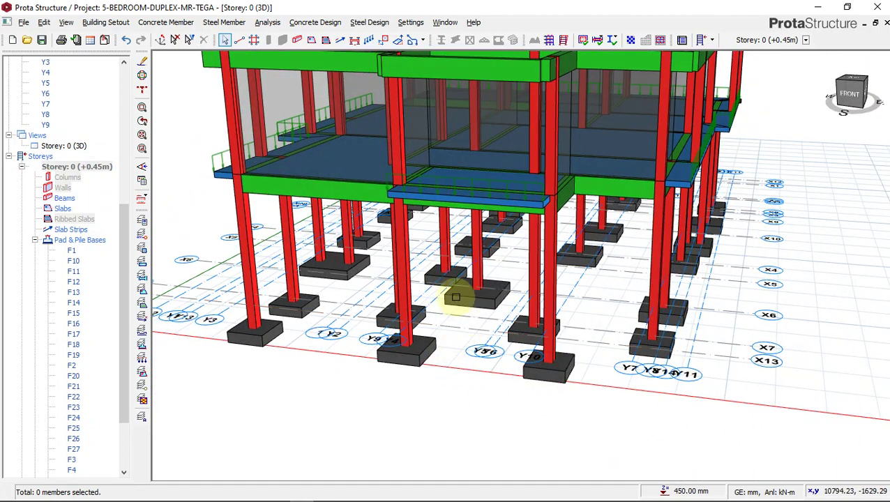
{"action": "scroll", "coordinate": [468, 297], "scroll_direction": "down", "scroll_amount": 3}
{"action": "middle_click_drag", "start_coordinate": [404, 311], "coordinate": [440, 302]}
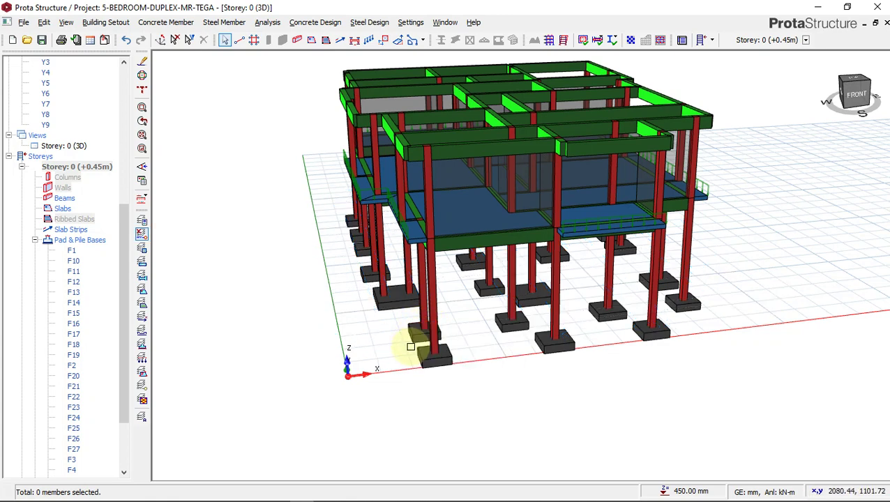
Examine the pad bases and column feet near the model origin in 3D, with the grid axes shown and hidden.
{"action": "scroll", "coordinate": [426, 327], "scroll_direction": "up", "scroll_amount": 2}
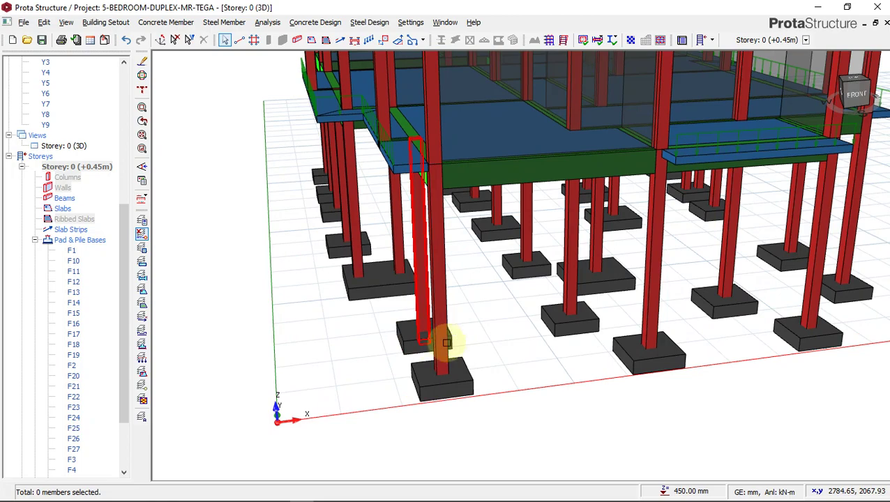
{"action": "scroll", "coordinate": [492, 333], "scroll_direction": "down", "scroll_amount": 1}
{"action": "middle_click_drag", "start_coordinate": [491, 332], "coordinate": [372, 330]}
{"action": "scroll", "coordinate": [371, 337], "scroll_direction": "up", "scroll_amount": 2}
{"action": "scroll", "coordinate": [437, 387], "scroll_direction": "down", "scroll_amount": 3}
{"action": "middle_click_drag", "start_coordinate": [437, 387], "coordinate": [567, 328]}
{"action": "scroll", "coordinate": [570, 327], "scroll_direction": "up", "scroll_amount": 2}
{"action": "scroll", "coordinate": [570, 327], "scroll_direction": "down", "scroll_amount": 3}
{"action": "middle_click_drag", "start_coordinate": [461, 320], "coordinate": [529, 334]}
{"action": "scroll", "coordinate": [540, 325], "scroll_direction": "up", "scroll_amount": 3}
{"action": "scroll", "coordinate": [540, 324], "scroll_direction": "down", "scroll_amount": 3}
{"action": "scroll", "coordinate": [529, 333], "scroll_direction": "up", "scroll_amount": 3}
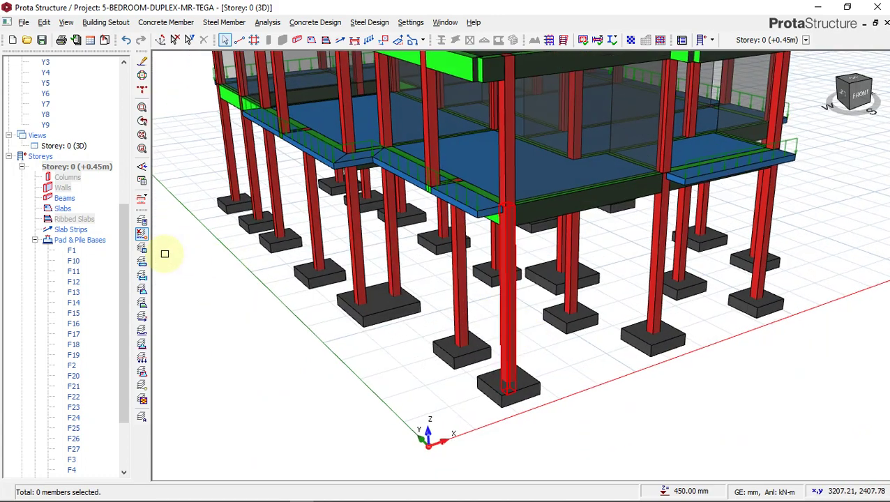
{"action": "left_click", "coordinate": [142, 236]}
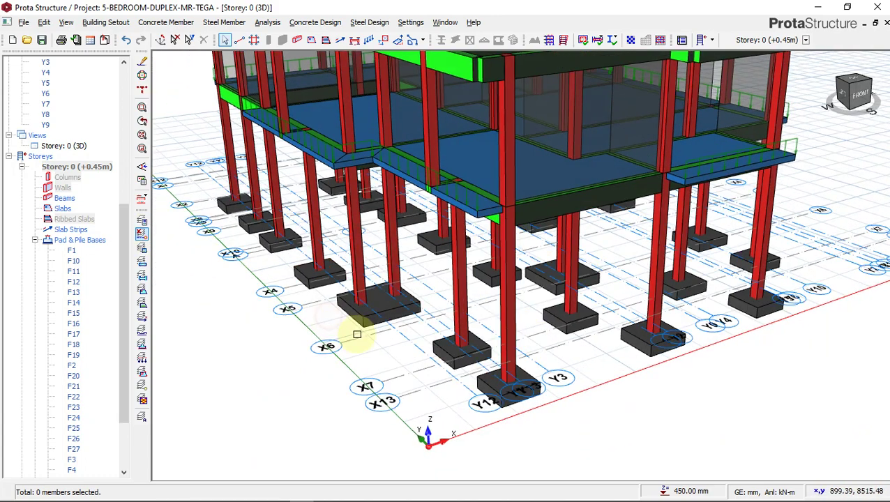
{"action": "left_click", "coordinate": [142, 236]}
Inspect the pad bases along the right and front sides of the building up close, including the shared footings.
{"action": "scroll", "coordinate": [209, 262], "scroll_direction": "down", "scroll_amount": 3}
{"action": "middle_click_drag", "start_coordinate": [397, 304], "coordinate": [621, 293]}
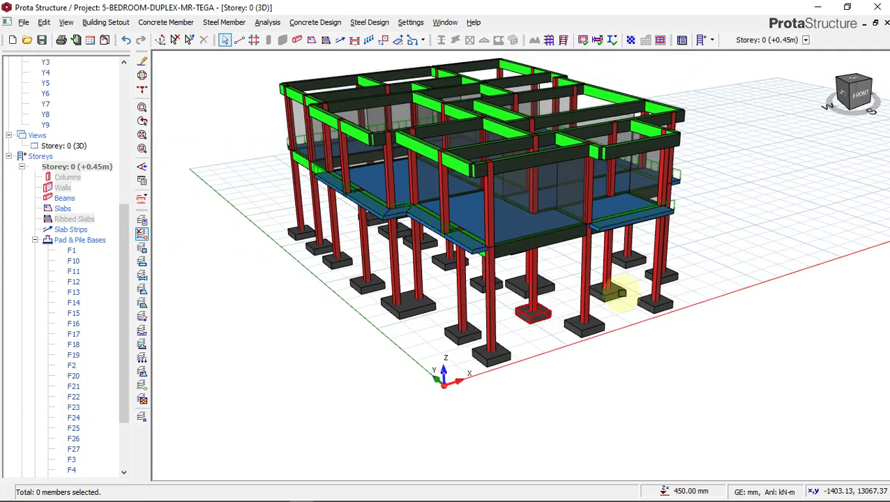
{"action": "middle_click_drag", "start_coordinate": [680, 282], "coordinate": [622, 328]}
{"action": "scroll", "coordinate": [486, 358], "scroll_direction": "up", "scroll_amount": 3}
{"action": "scroll", "coordinate": [490, 355], "scroll_direction": "up", "scroll_amount": 5}
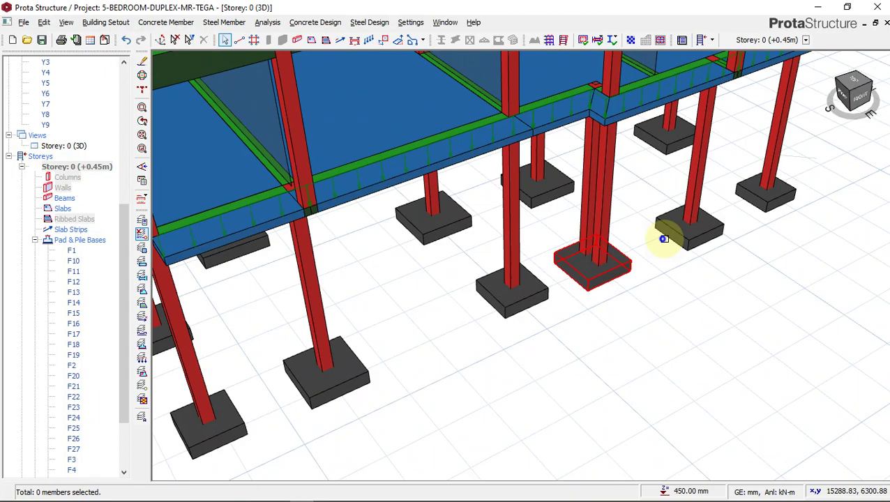
{"action": "middle_click_drag", "start_coordinate": [663, 239], "coordinate": [671, 174]}
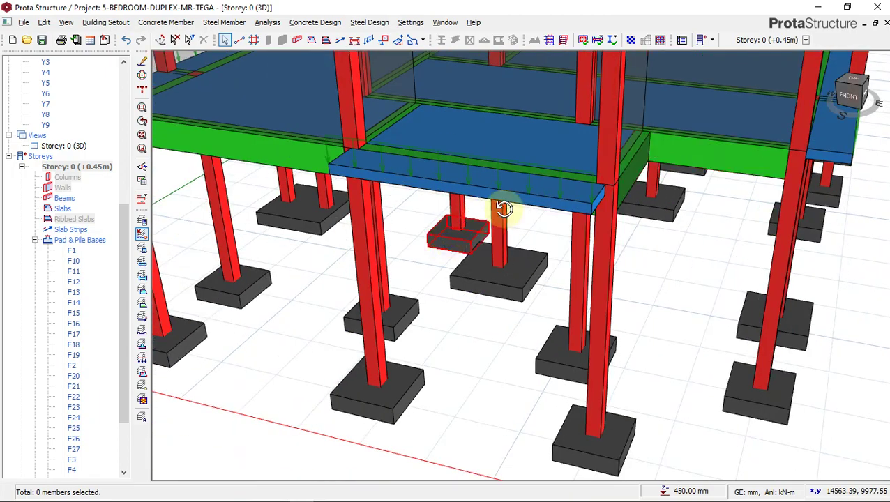
{"action": "scroll", "coordinate": [503, 208], "scroll_direction": "down", "scroll_amount": 5}
{"action": "scroll", "coordinate": [520, 265], "scroll_direction": "up", "scroll_amount": 8}
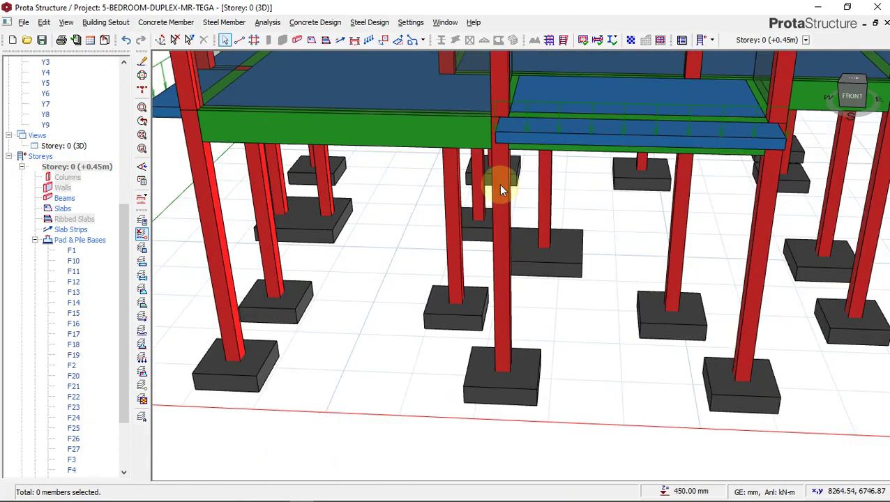
{"action": "middle_click_drag", "start_coordinate": [500, 189], "coordinate": [372, 189]}
{"action": "scroll", "coordinate": [375, 254], "scroll_direction": "up", "scroll_amount": 3}
{"action": "scroll", "coordinate": [517, 258], "scroll_direction": "down", "scroll_amount": 6}
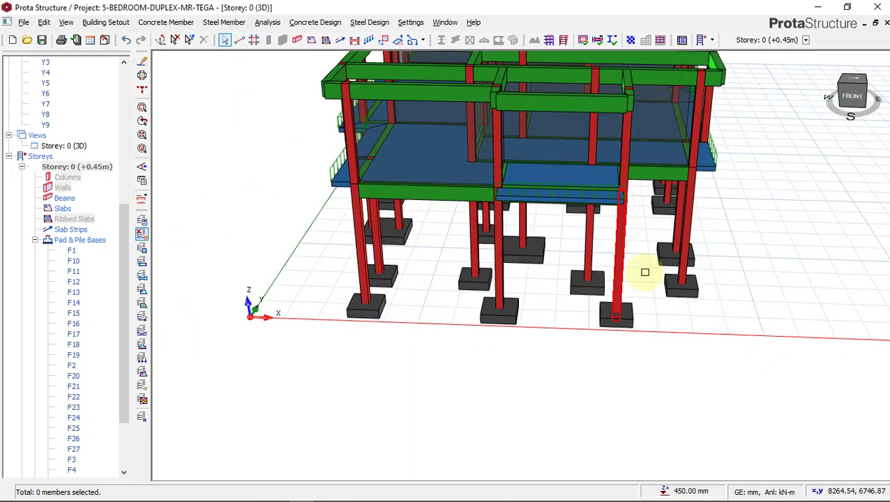
Review the whole 3D frame with its foundations from front, elevated and corner viewpoints.
{"action": "scroll", "coordinate": [635, 293], "scroll_direction": "down", "scroll_amount": 5}
{"action": "scroll", "coordinate": [607, 323], "scroll_direction": "up", "scroll_amount": 4}
{"action": "middle_click_drag", "start_coordinate": [573, 310], "coordinate": [653, 295]}
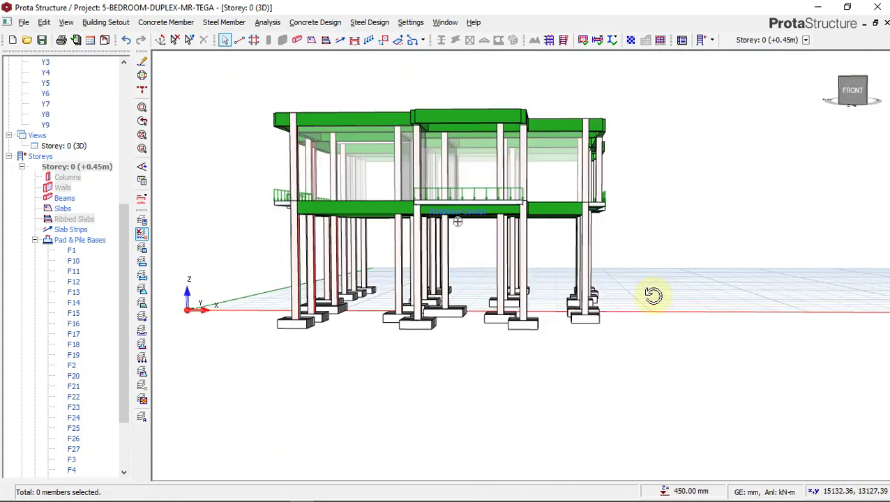
{"action": "middle_click_drag", "start_coordinate": [467, 304], "coordinate": [638, 295]}
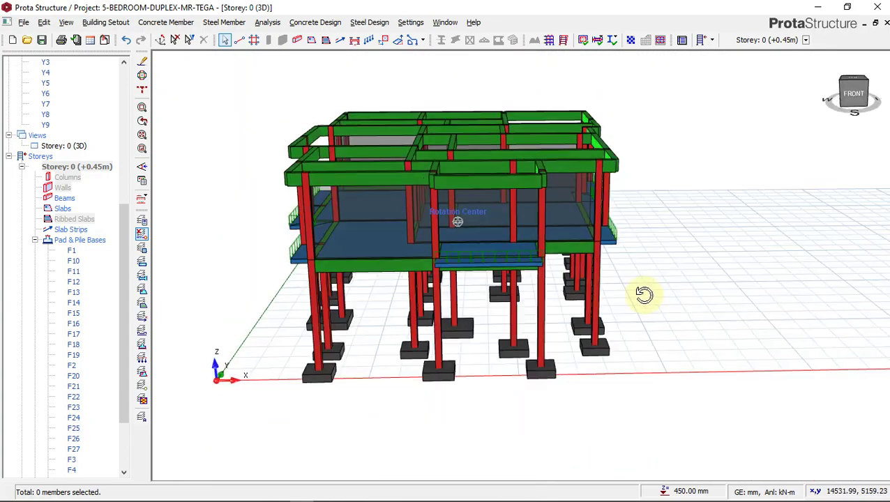
{"action": "middle_click_drag", "start_coordinate": [506, 289], "coordinate": [689, 302]}
{"action": "mouse_move", "coordinate": [583, 290]}
{"action": "middle_mouse_down"}
{"action": "mouse_move", "coordinate": [632, 307]}
{"action": "mouse_move", "coordinate": [578, 302]}
{"action": "middle_mouse_up"}
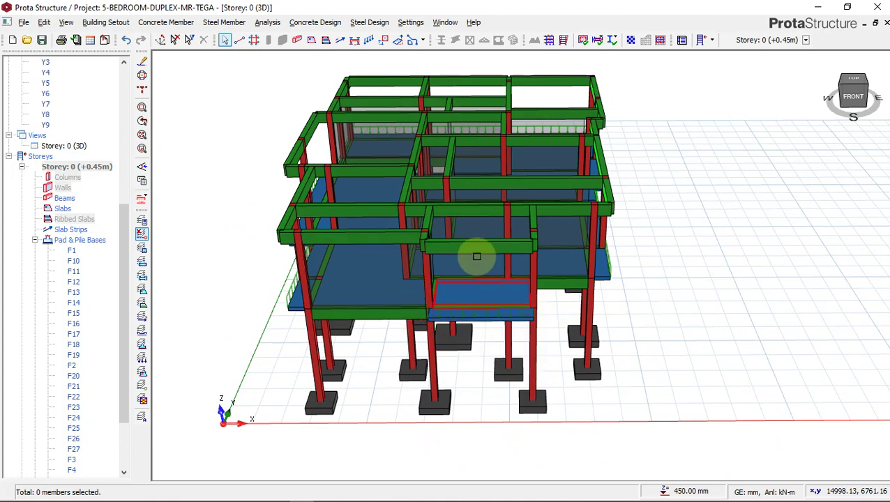
{"action": "scroll", "coordinate": [477, 254], "scroll_direction": "down", "scroll_amount": 1}
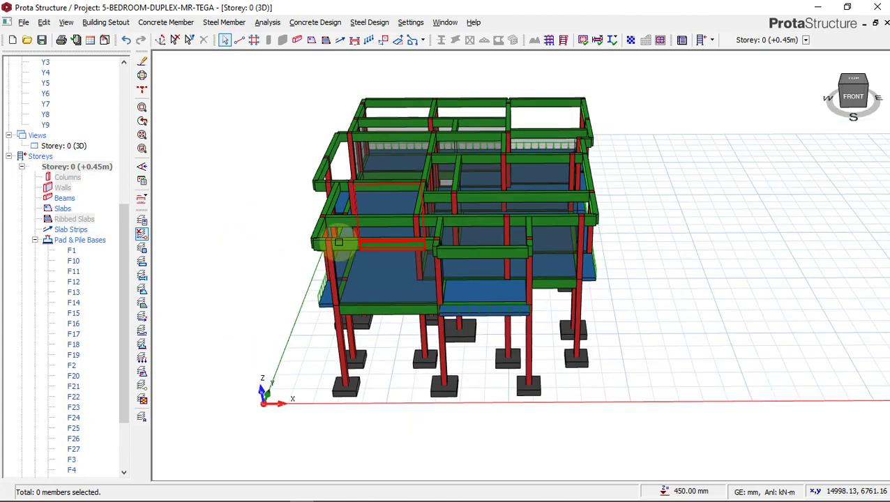
{"action": "middle_click_drag", "start_coordinate": [337, 242], "coordinate": [527, 188]}
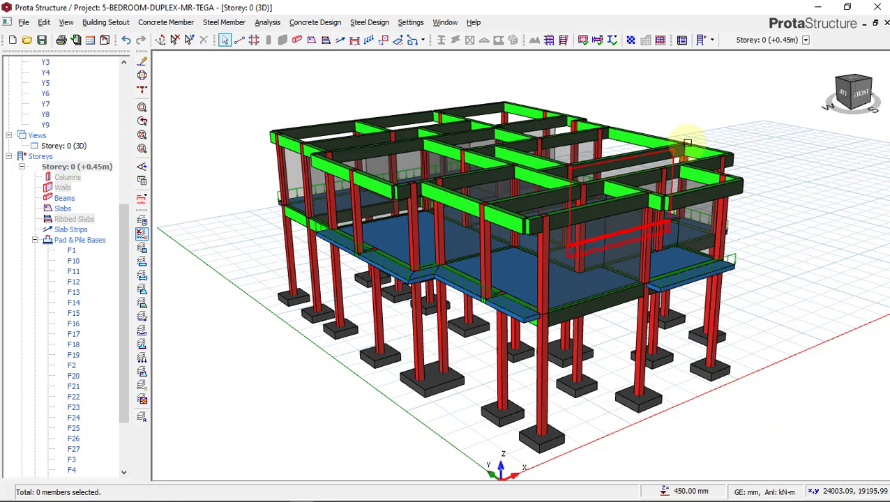